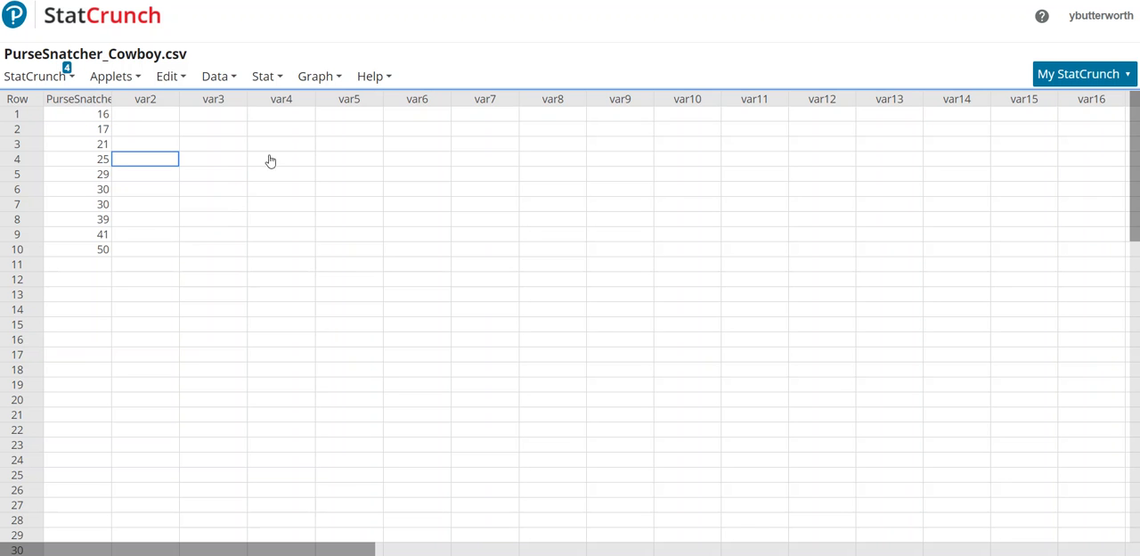
Compute only the mean of the PurseSnatcher column with Summary Stats, store it in the data table, and dismiss the result window.
click(278, 78)
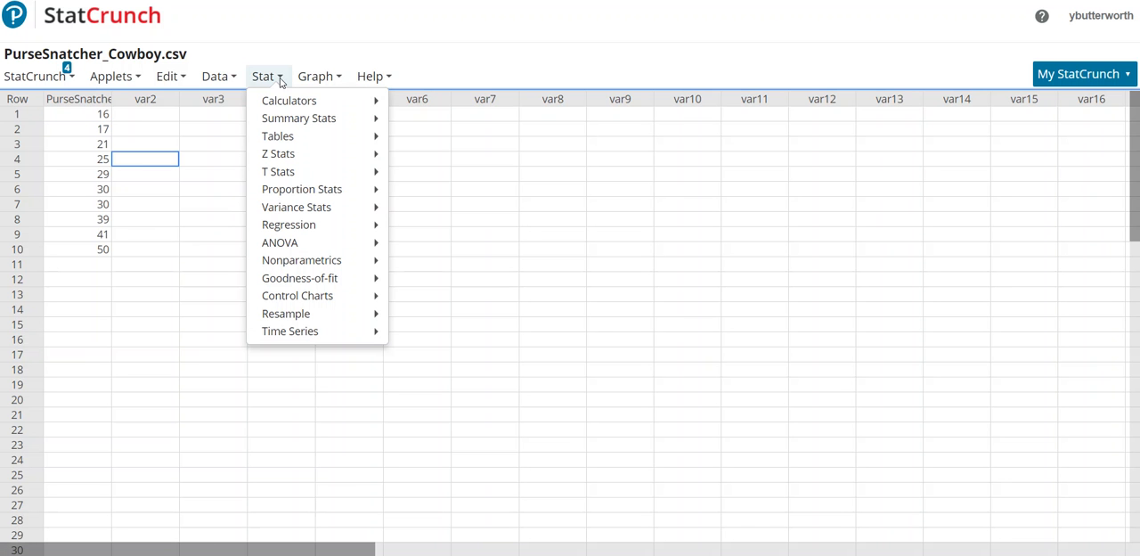
mouse_move(287, 104)
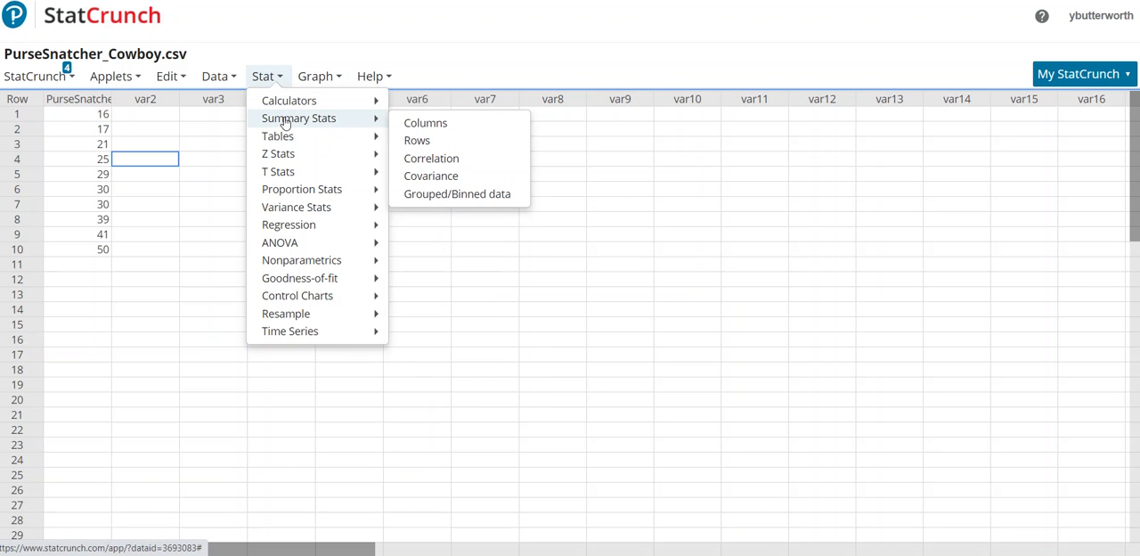
click(411, 127)
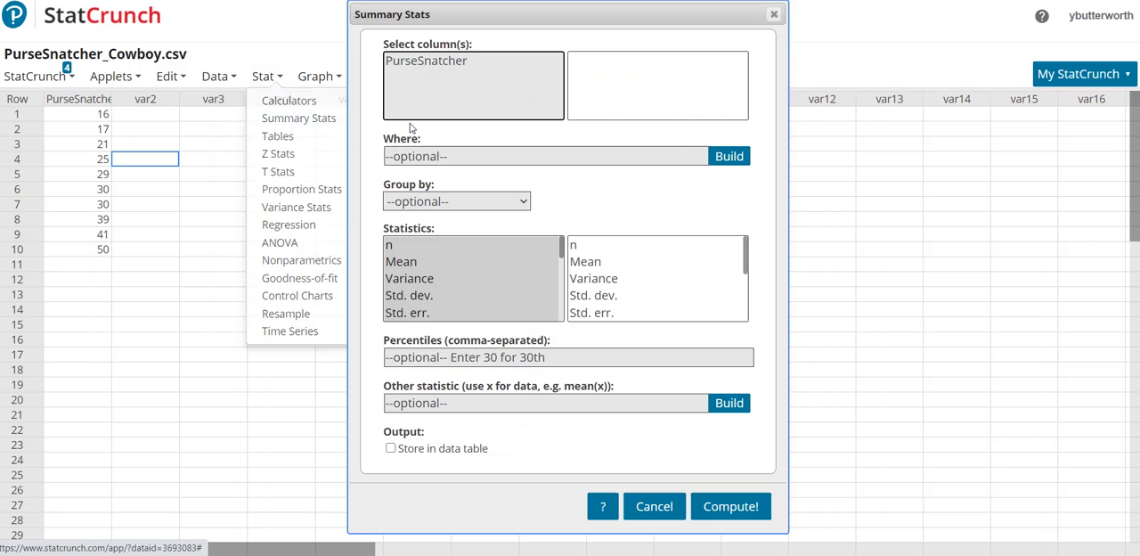
click(424, 64)
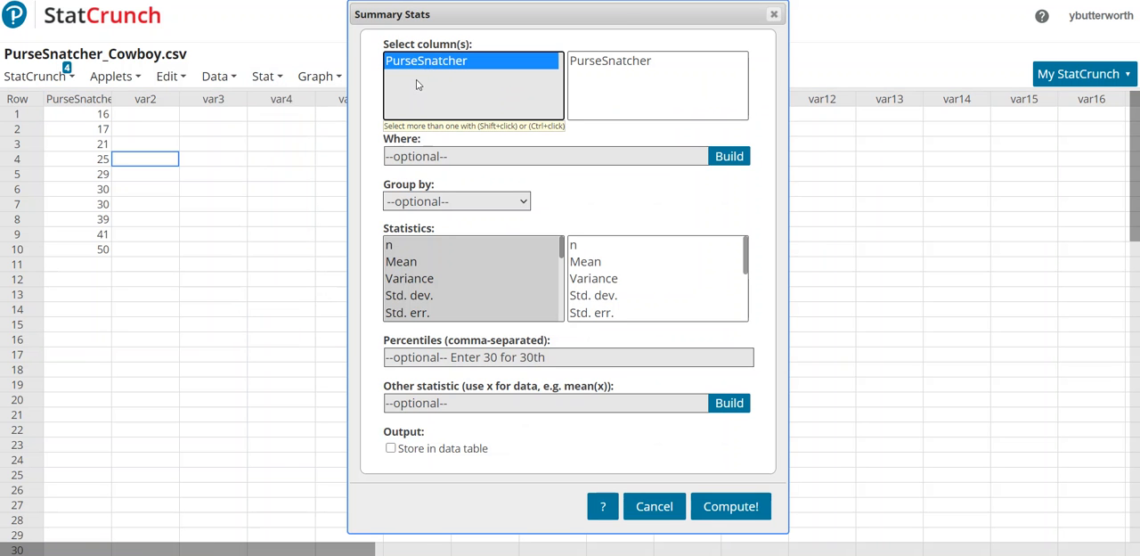
click(413, 262)
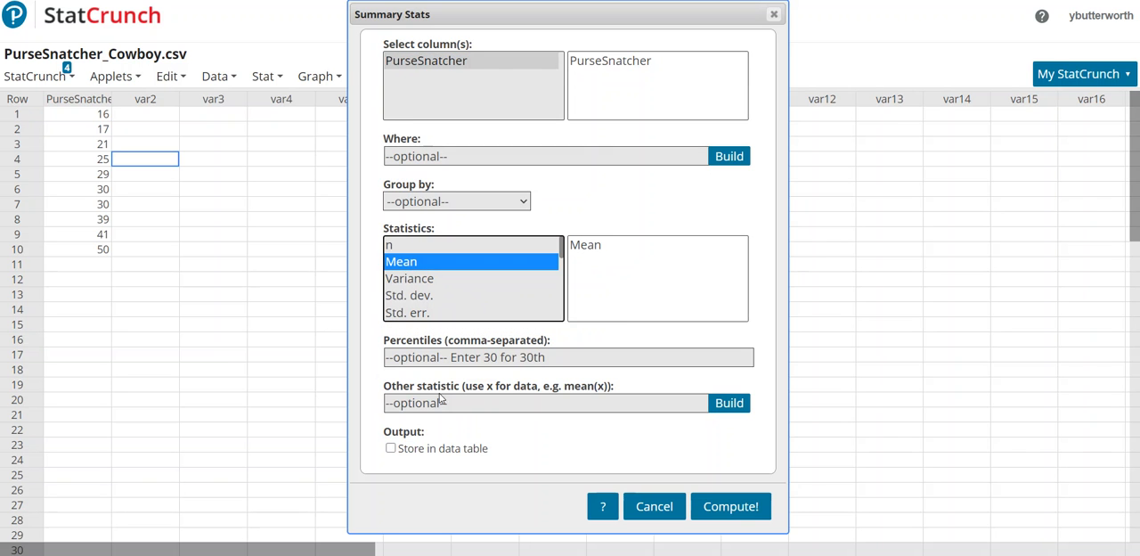
click(391, 449)
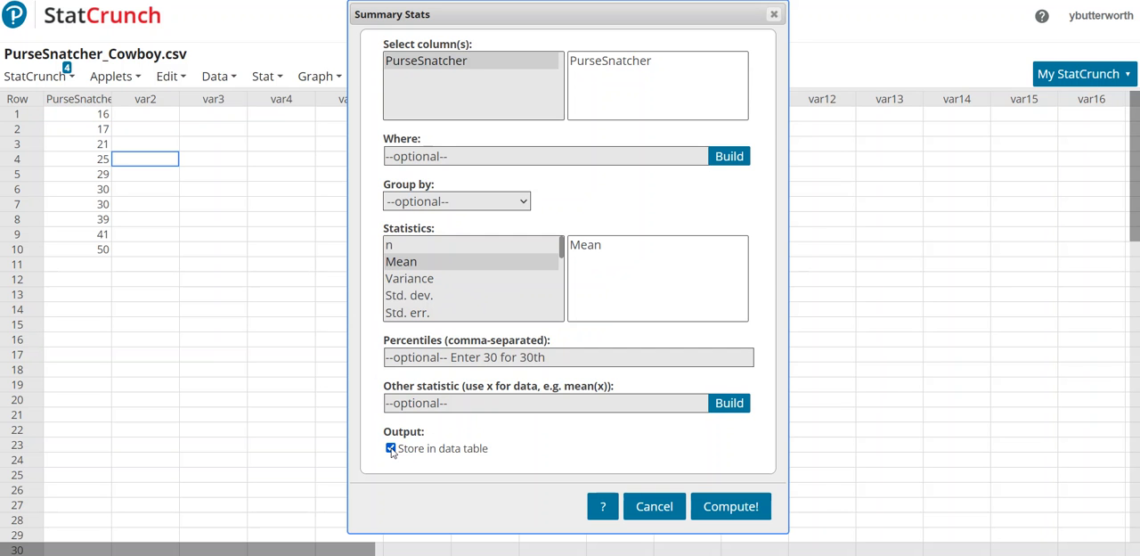
click(720, 505)
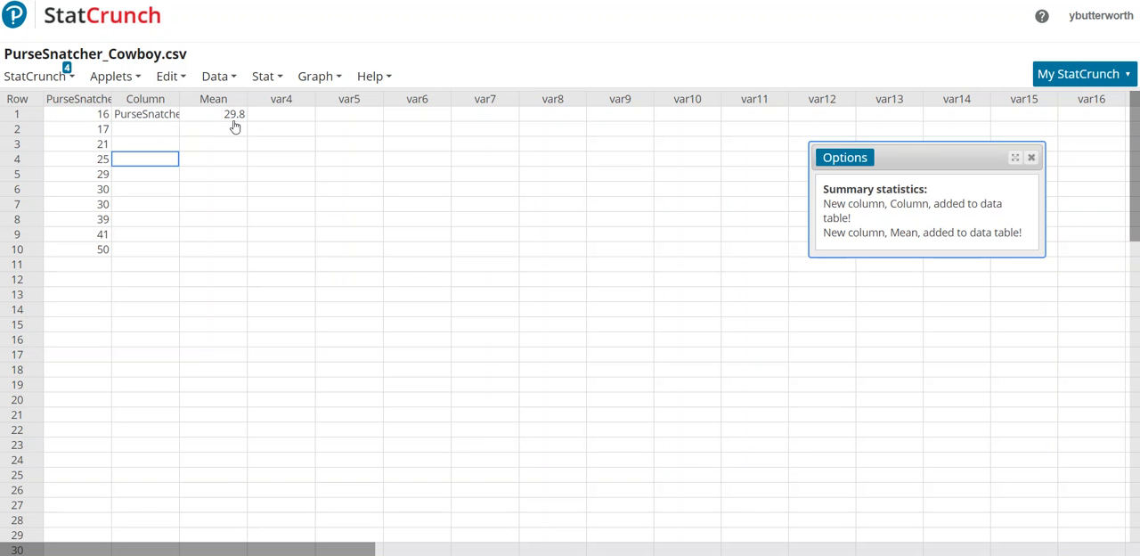
click(1032, 157)
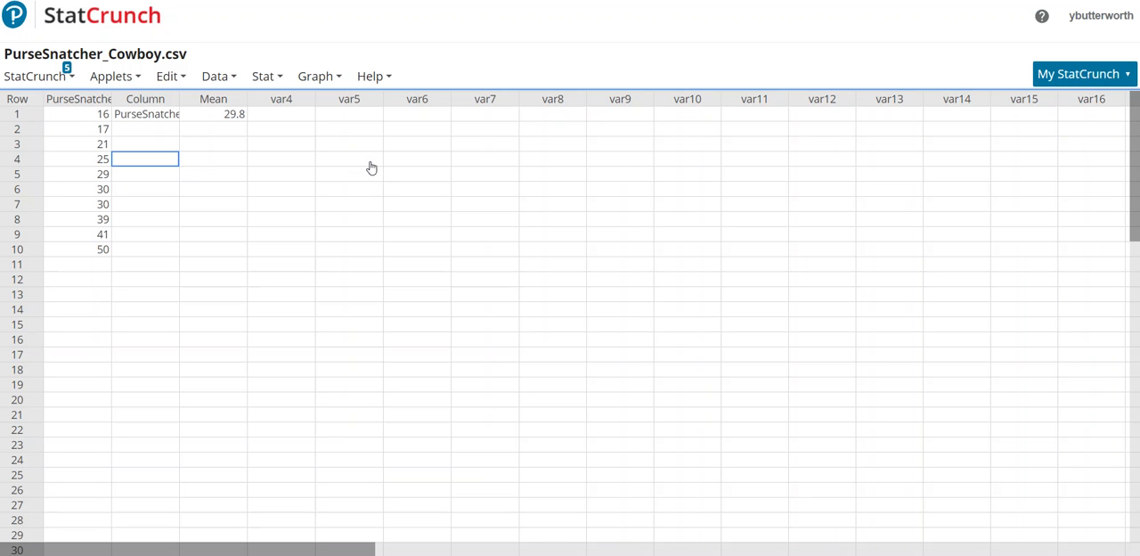
Build the compute expression PurseSnatcher-Mean from the data table's columns.
click(186, 78)
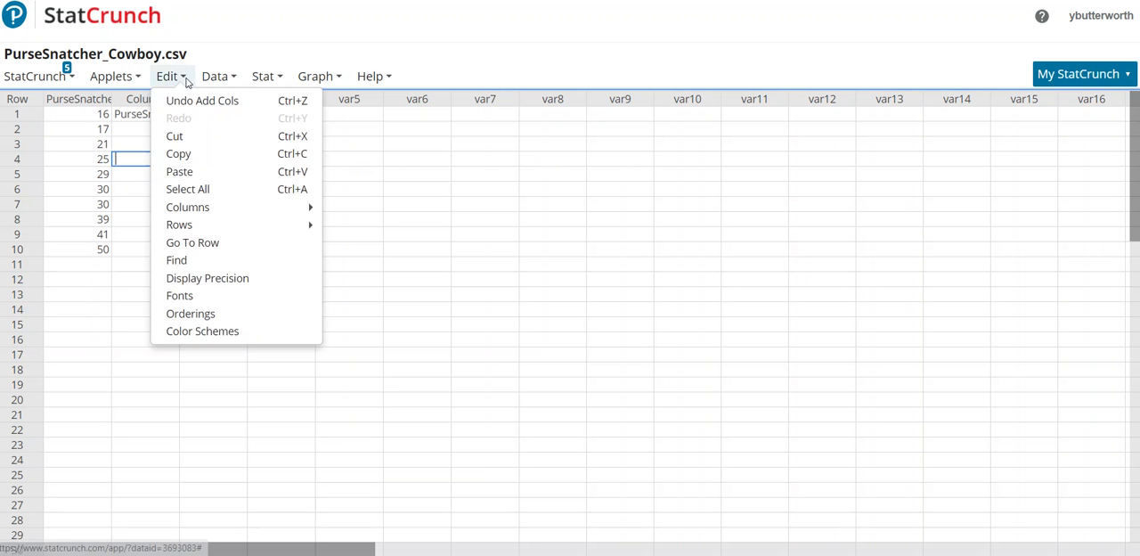
click(220, 78)
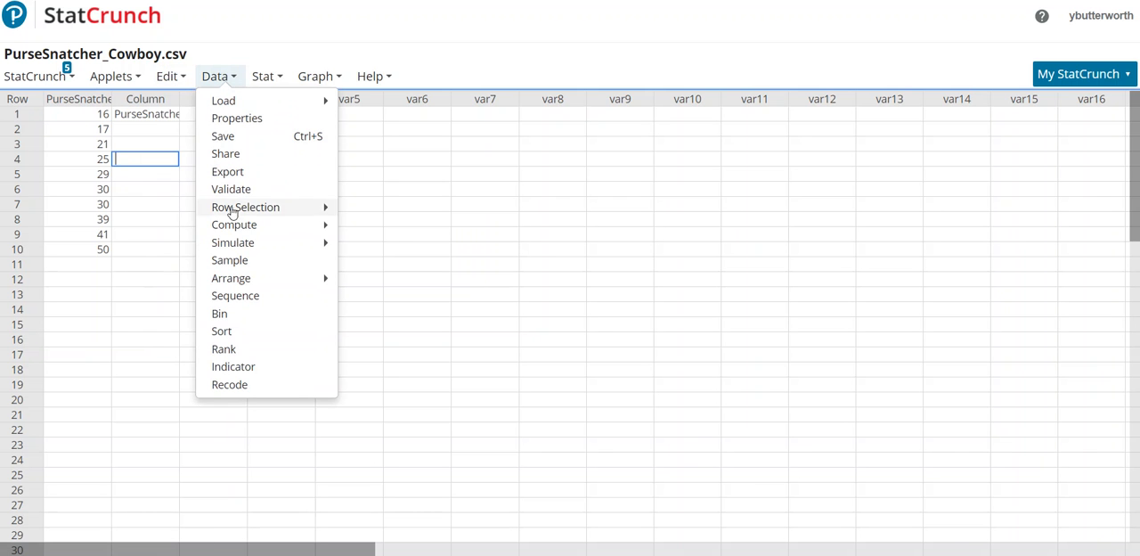
mouse_move(237, 228)
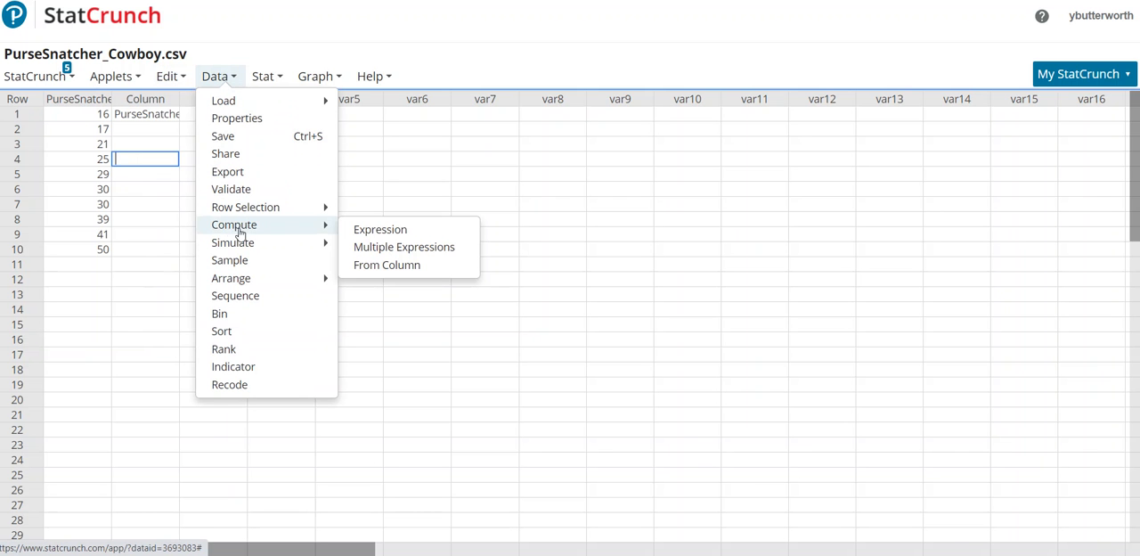
click(365, 232)
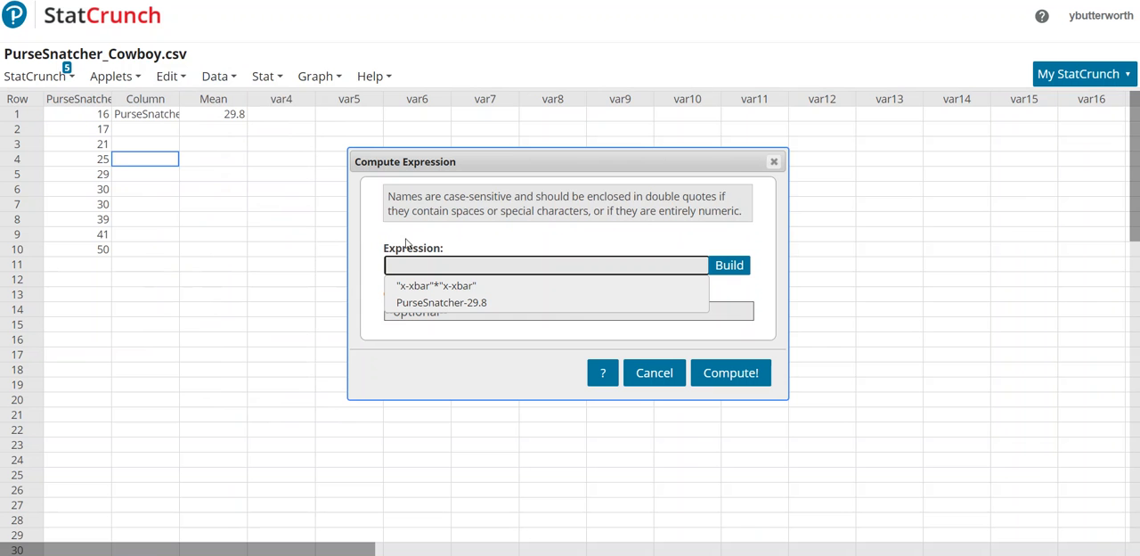
click(730, 266)
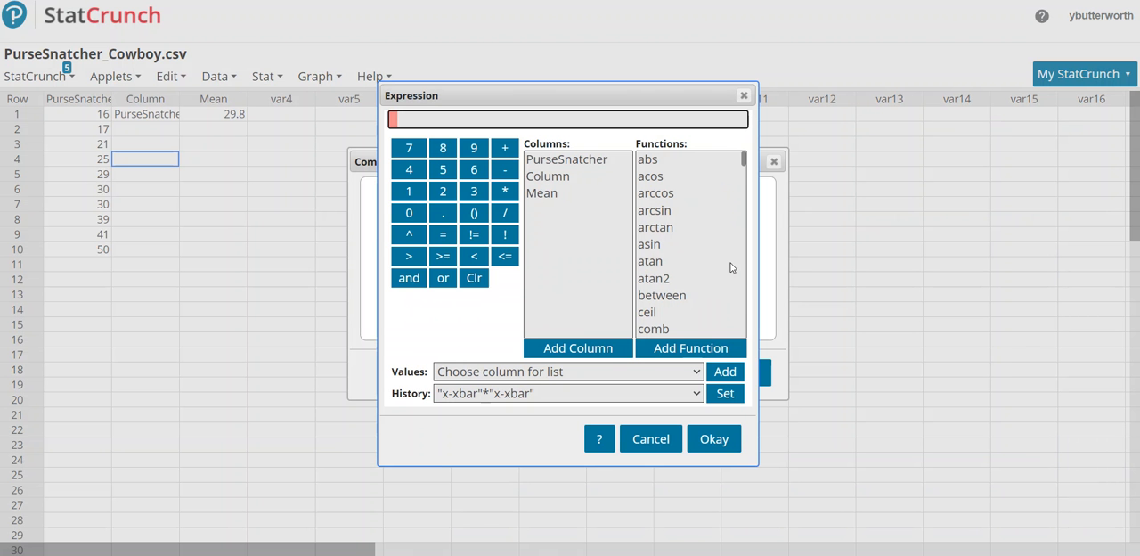
click(579, 163)
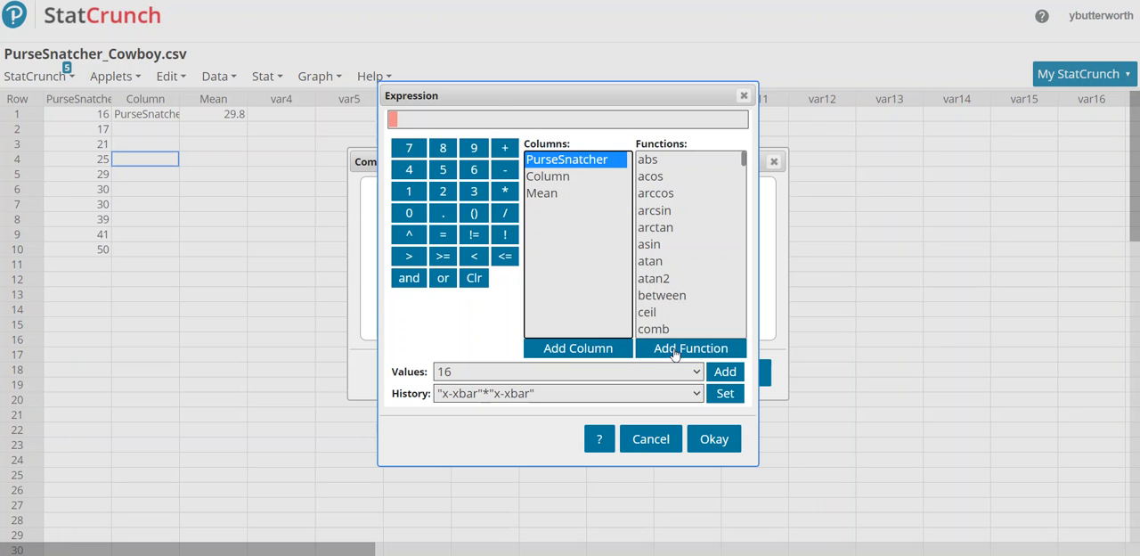
click(602, 350)
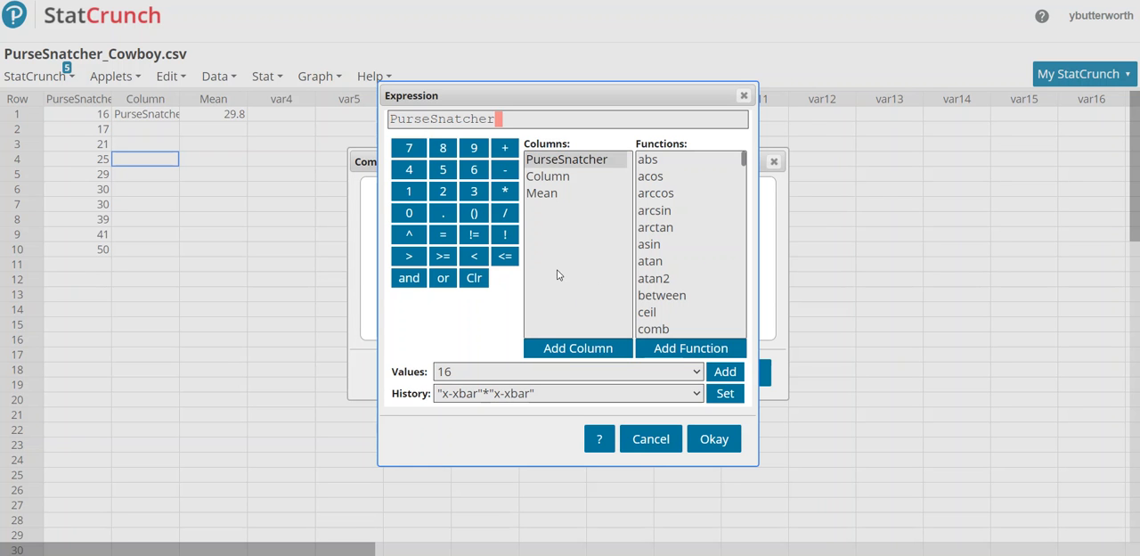
click(507, 172)
click(540, 196)
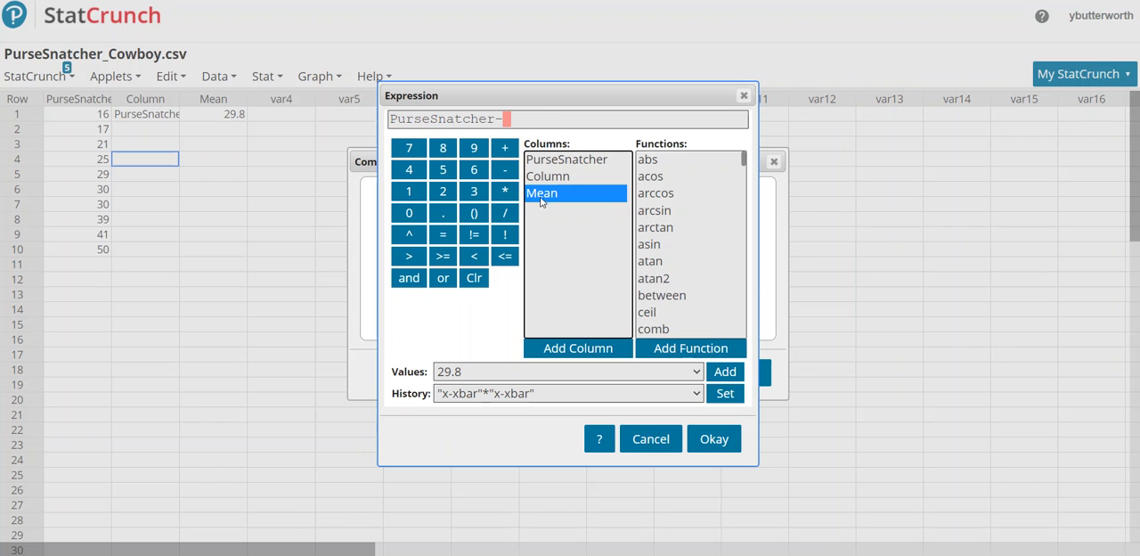
click(586, 349)
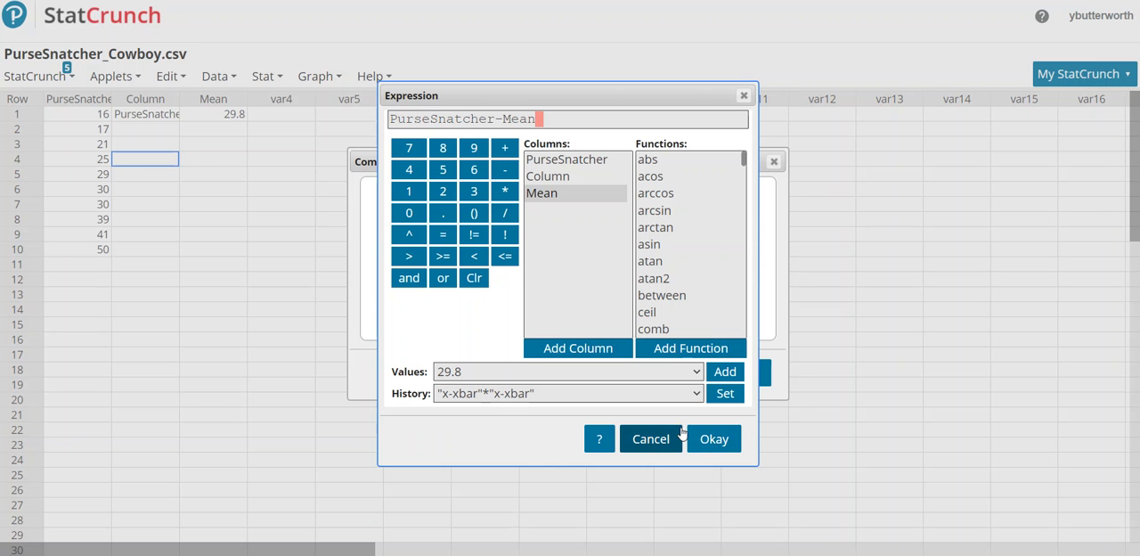
click(708, 440)
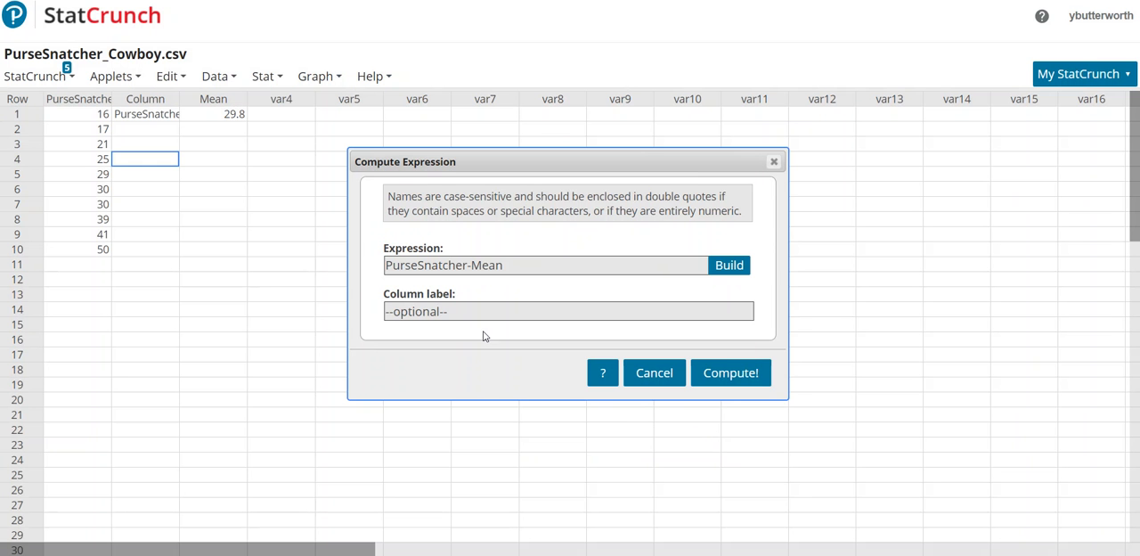
Label the computed column x-xbar and compute the deviations into the data table.
click(458, 311)
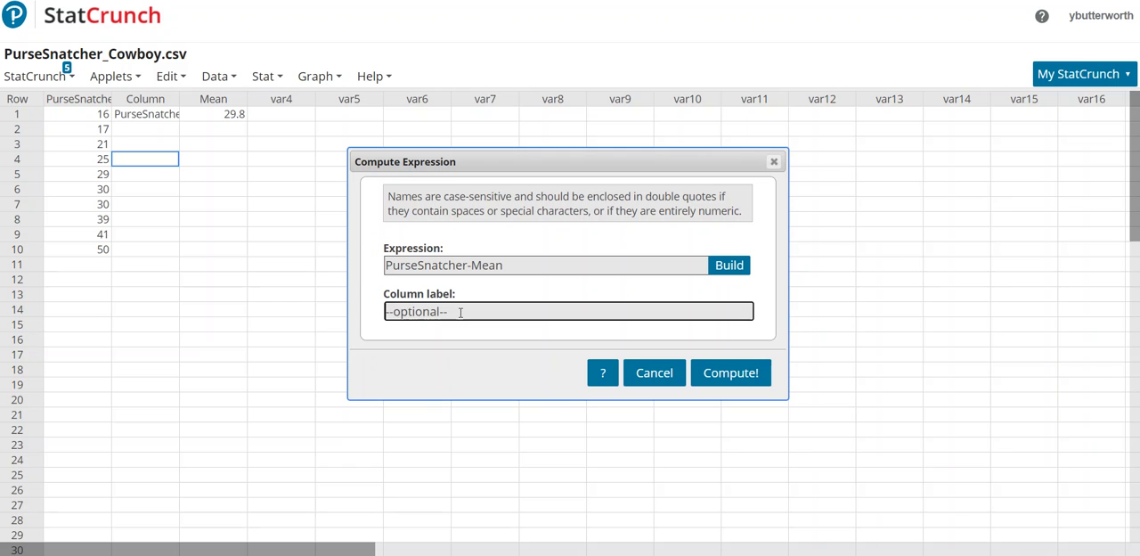
text(x-xbar)
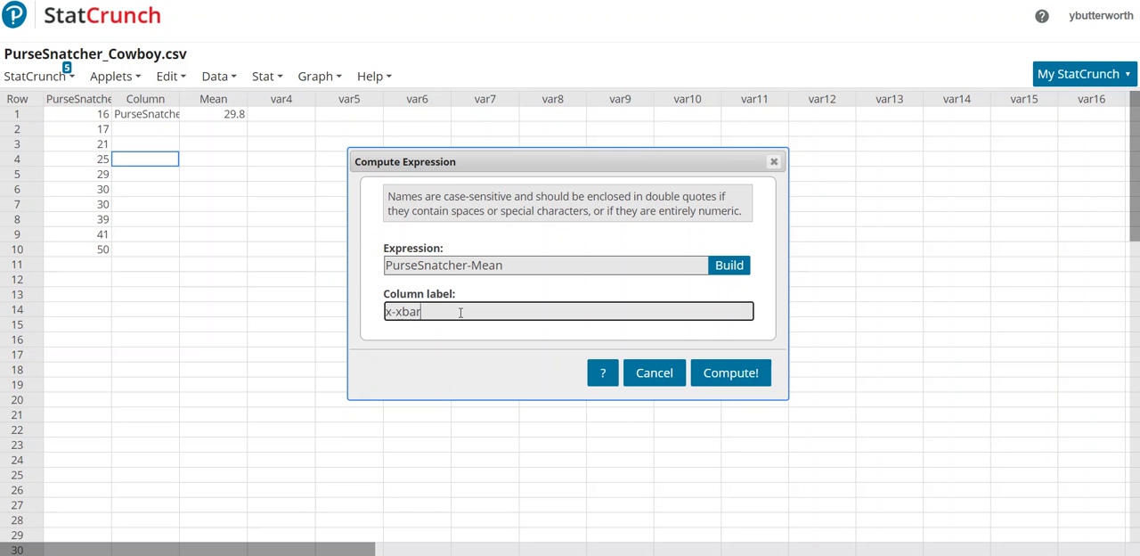
click(730, 374)
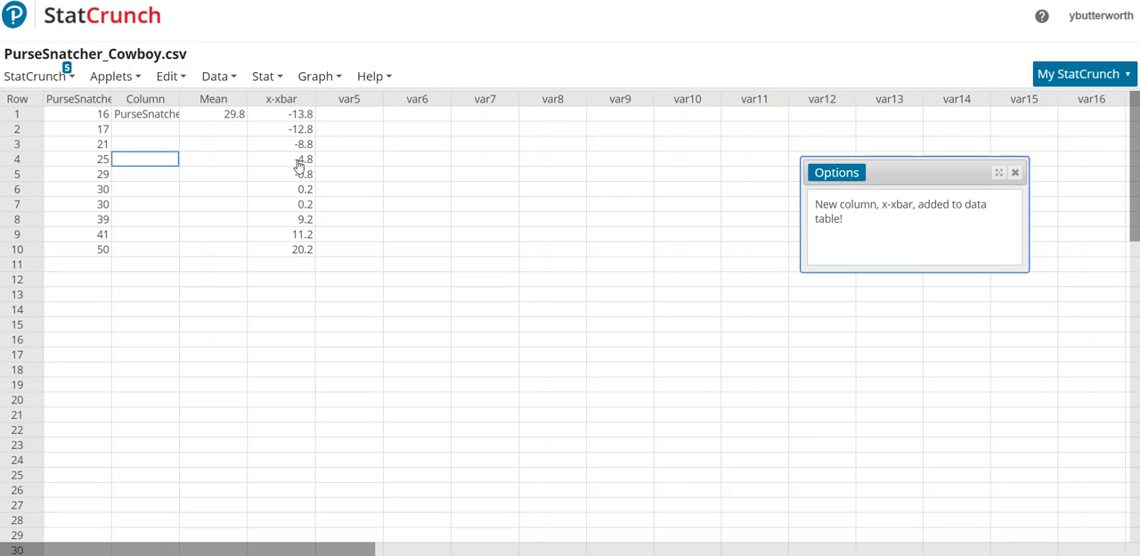
Build a new compute expression that multiplies the x-xbar column by itself, "x-xbar"*"x-xbar".
click(267, 77)
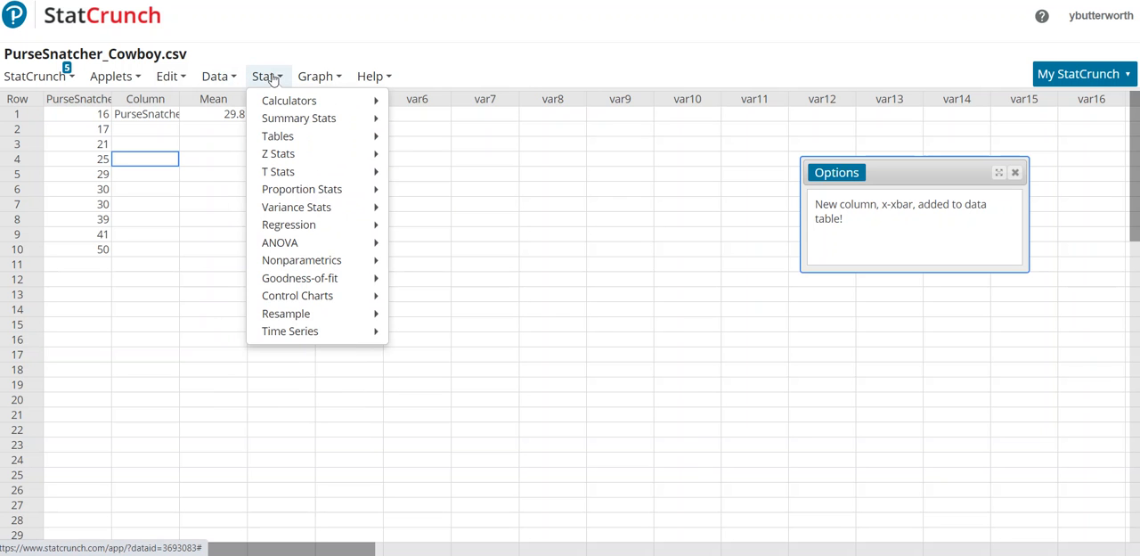
click(218, 76)
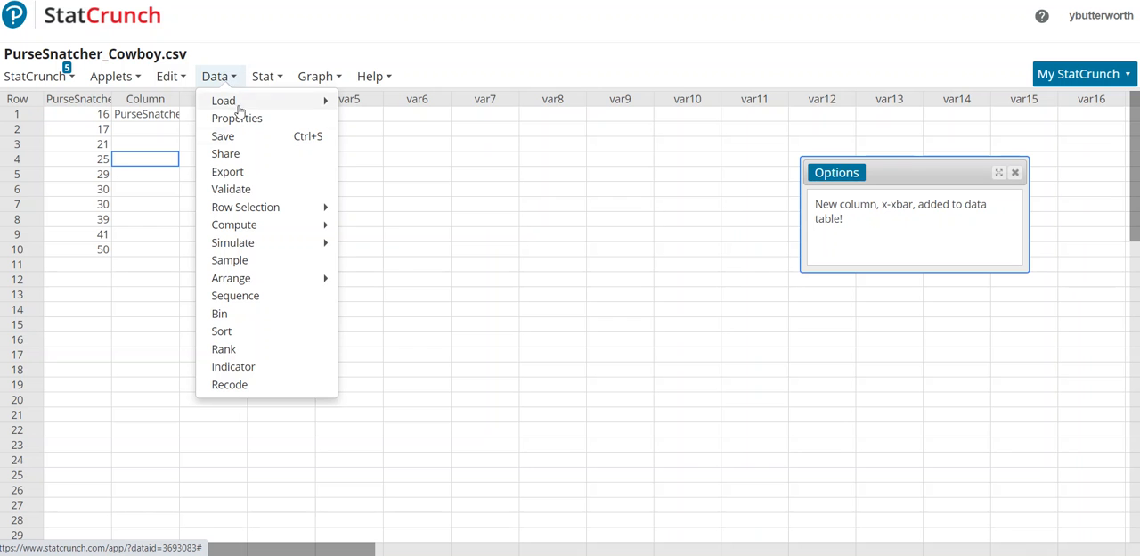
mouse_move(263, 226)
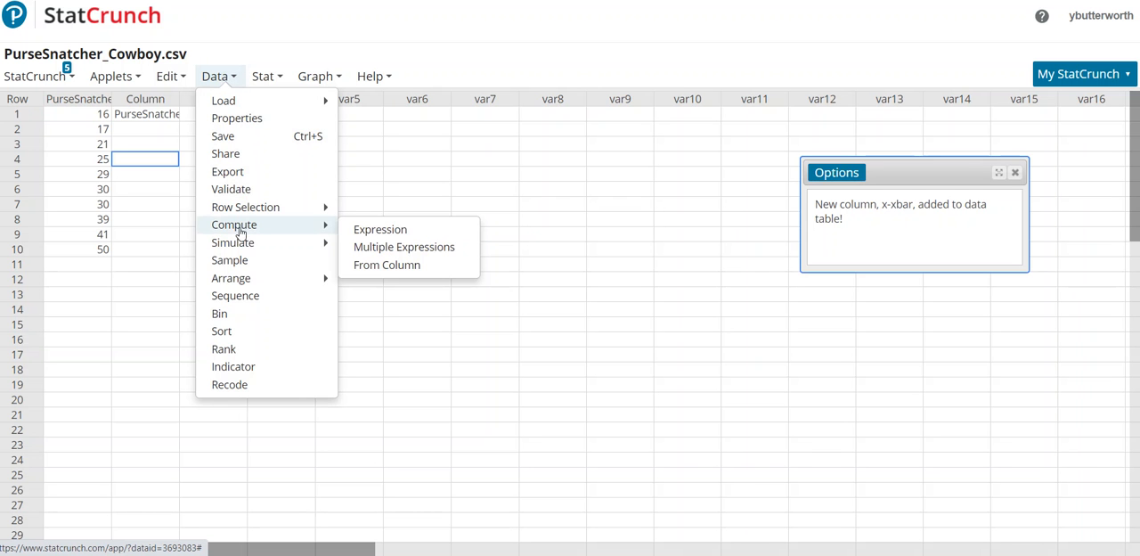
click(373, 232)
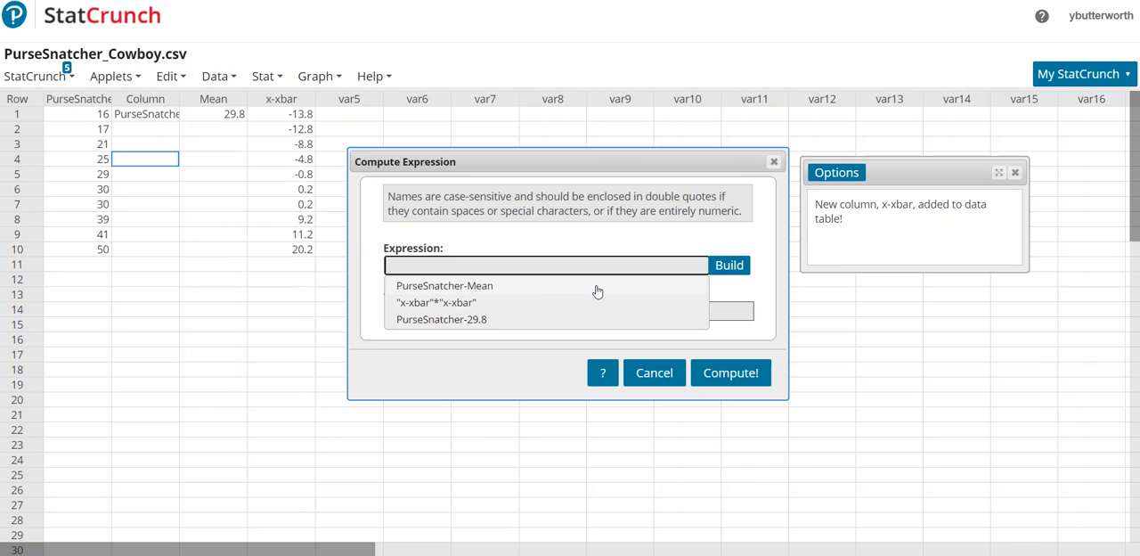
click(730, 265)
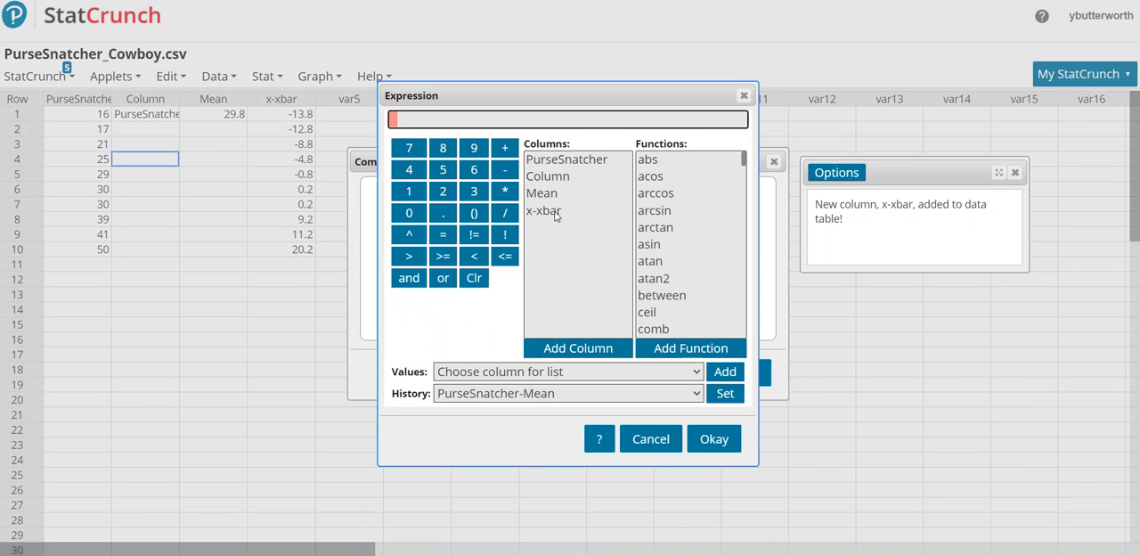
click(552, 211)
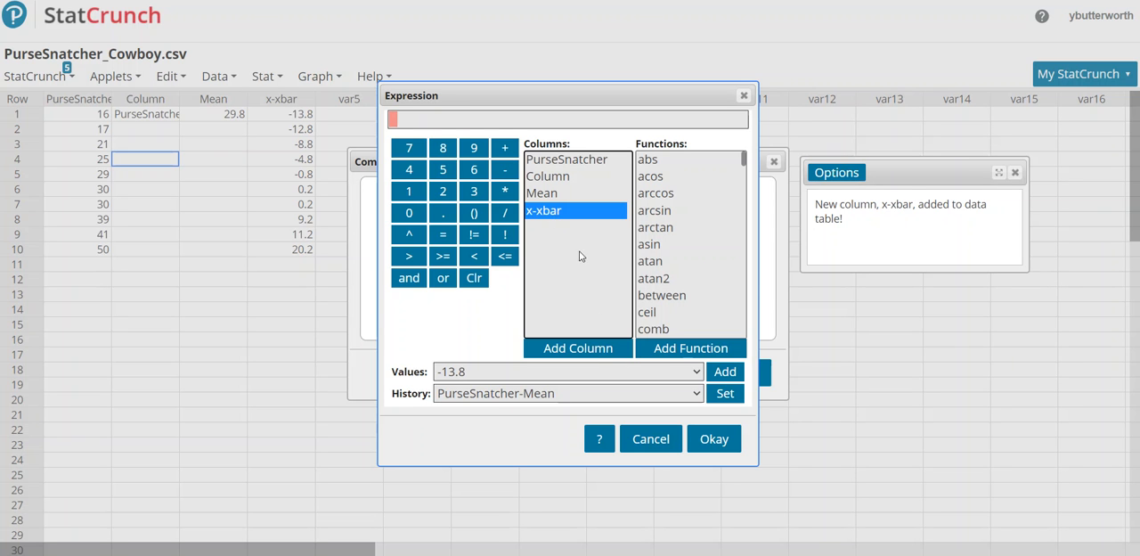
click(601, 354)
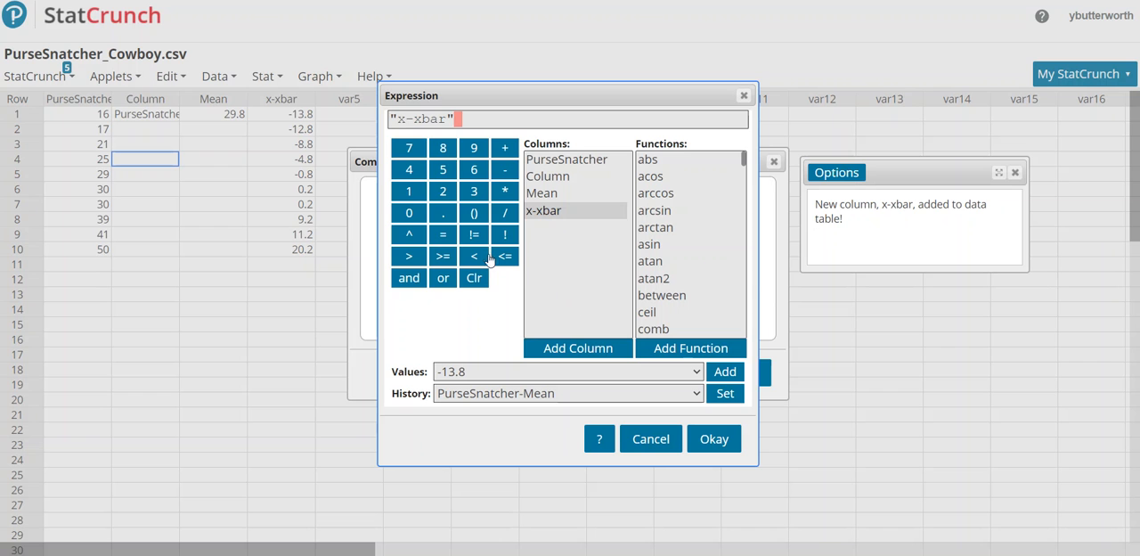
click(506, 194)
click(563, 212)
click(594, 348)
click(711, 440)
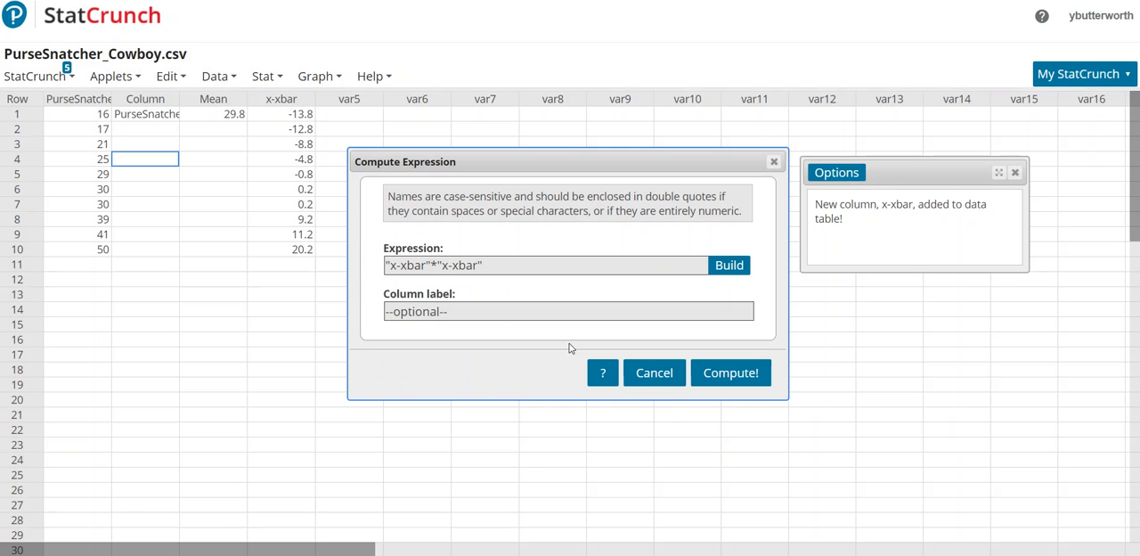
Label the squared-deviation column (x-xbar)^2 and compute it into the data table.
click(560, 313)
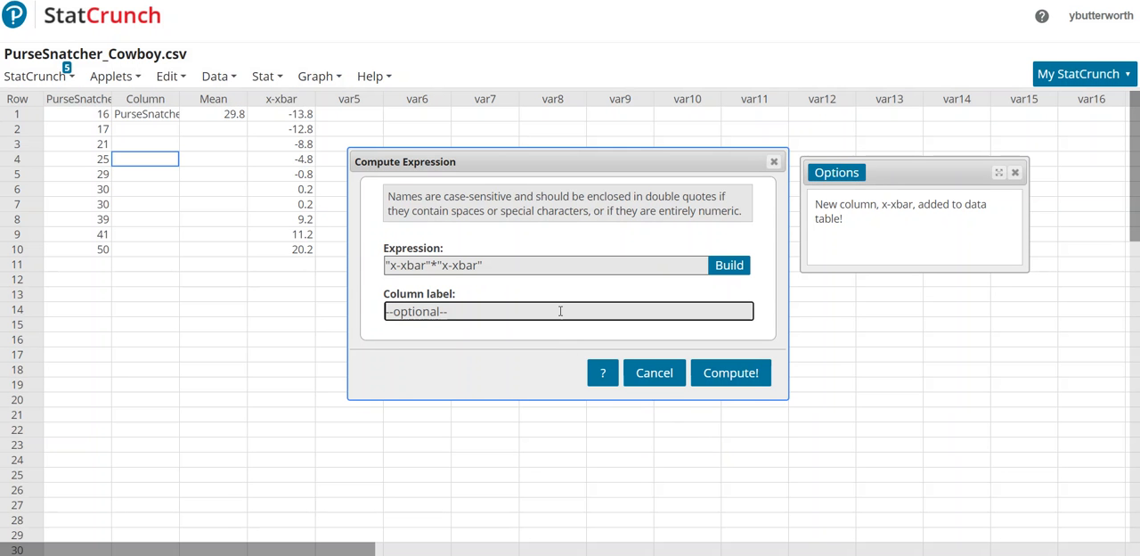
text(()
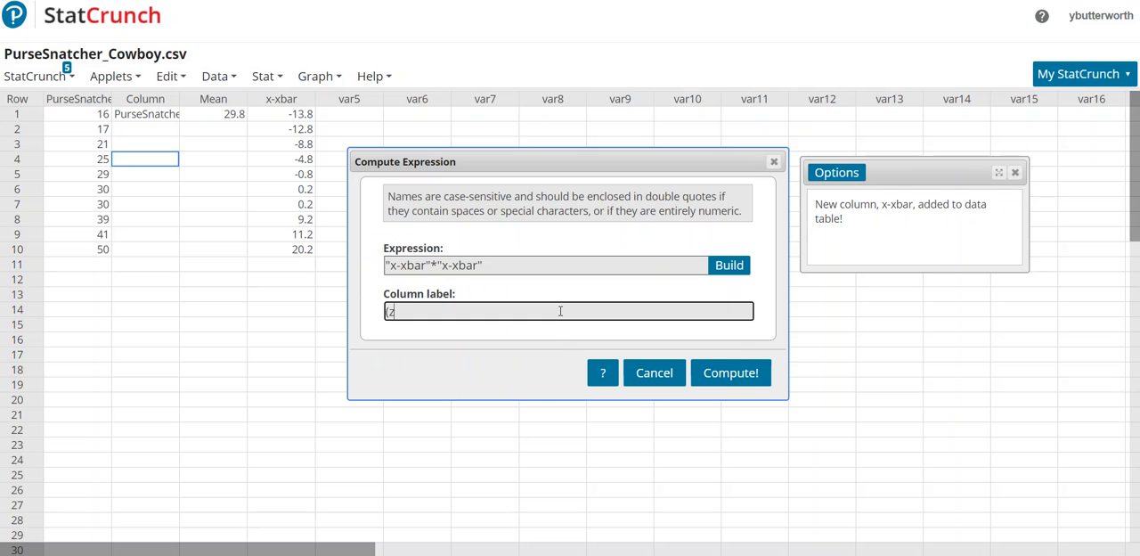
text(x-xbar)^2)
click(731, 372)
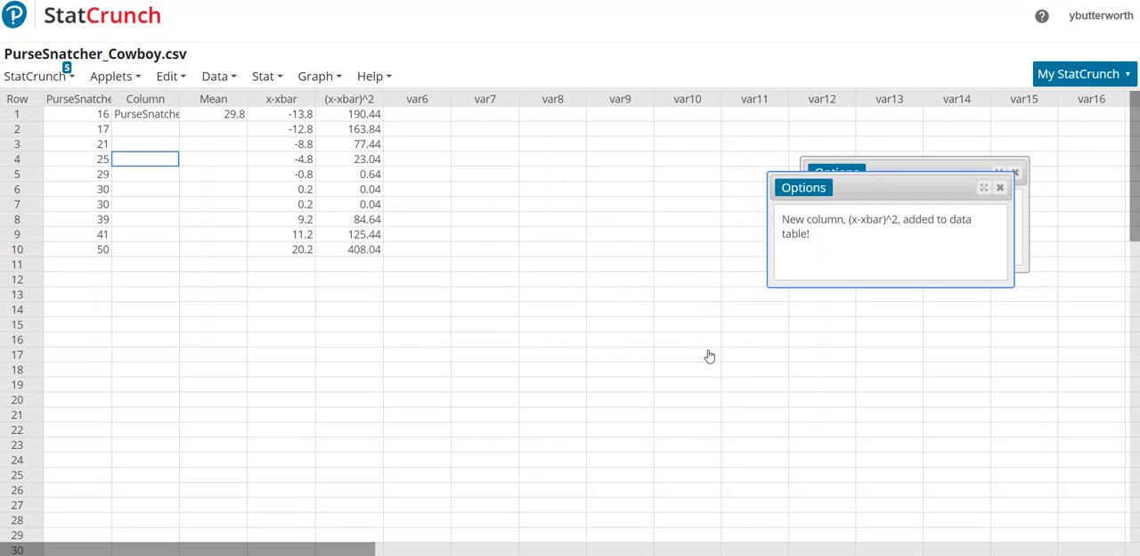
Build the compute expression "x-xbar"^2 from the x-xbar column and compute it into the data table without a column label.
click(230, 79)
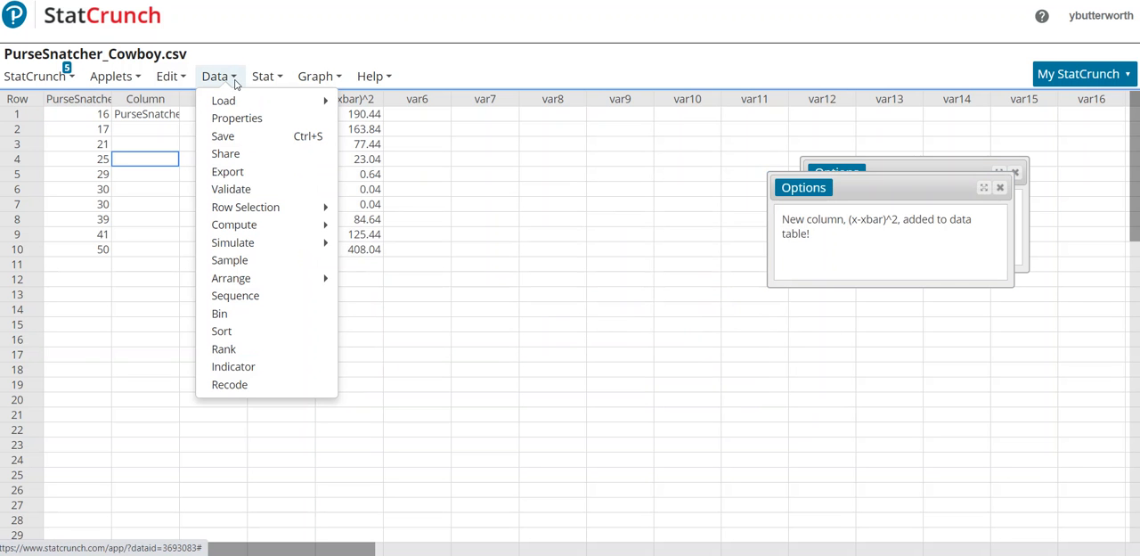
mouse_move(247, 225)
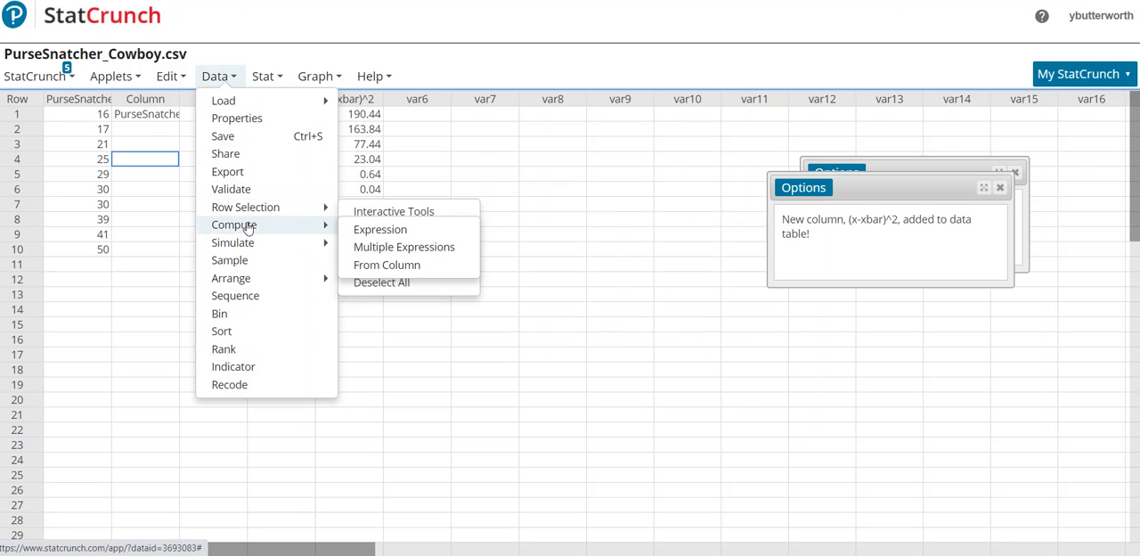
click(370, 233)
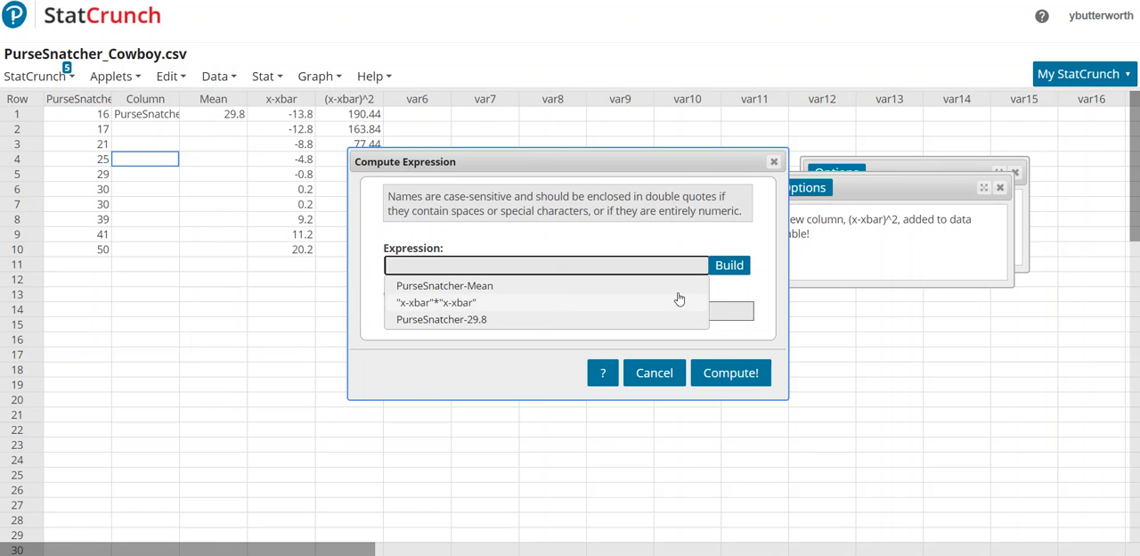
click(729, 266)
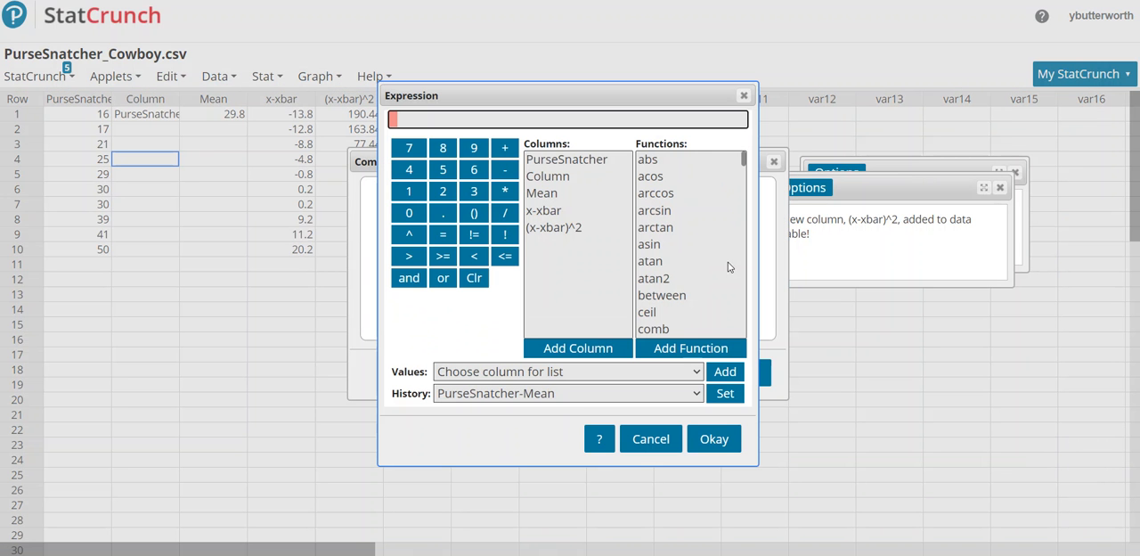
click(550, 211)
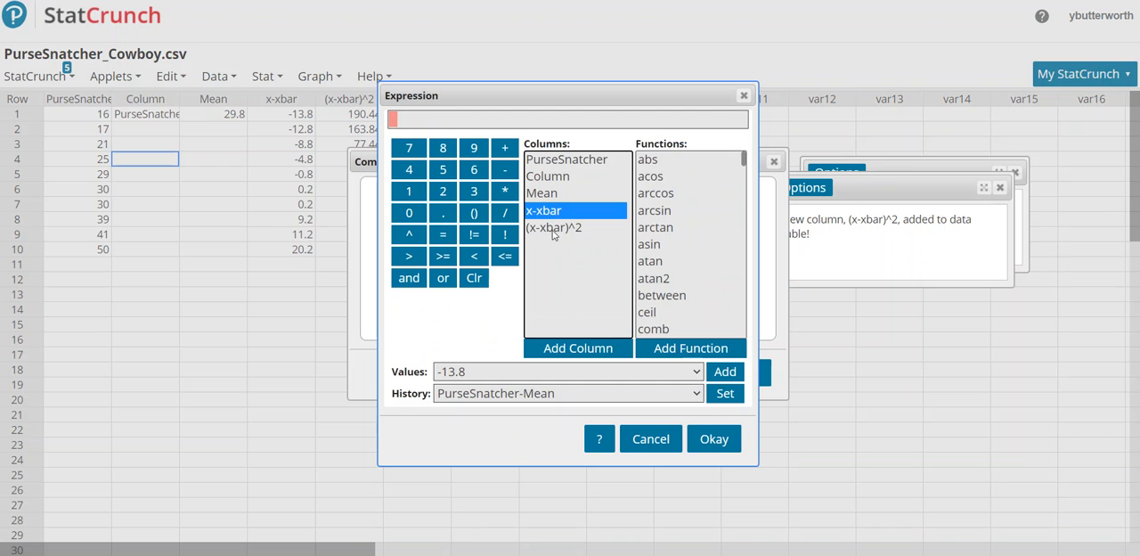
click(577, 349)
click(412, 237)
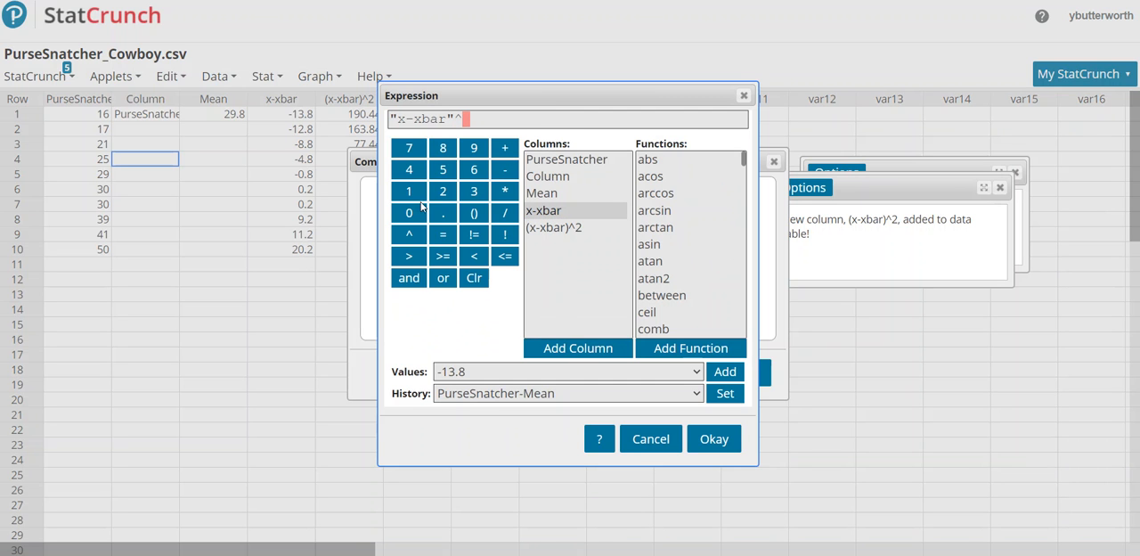
click(445, 191)
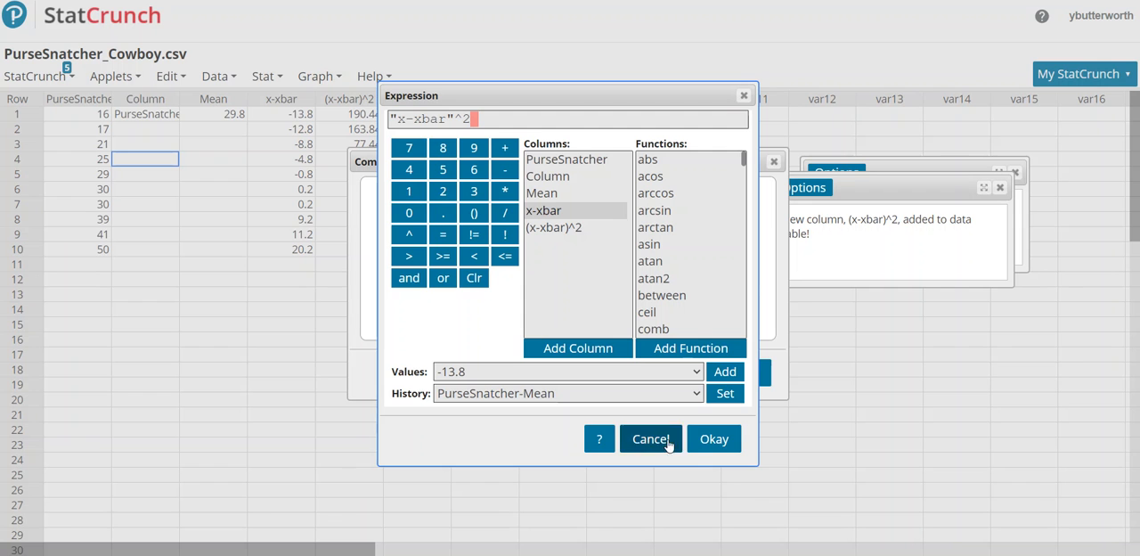
click(713, 446)
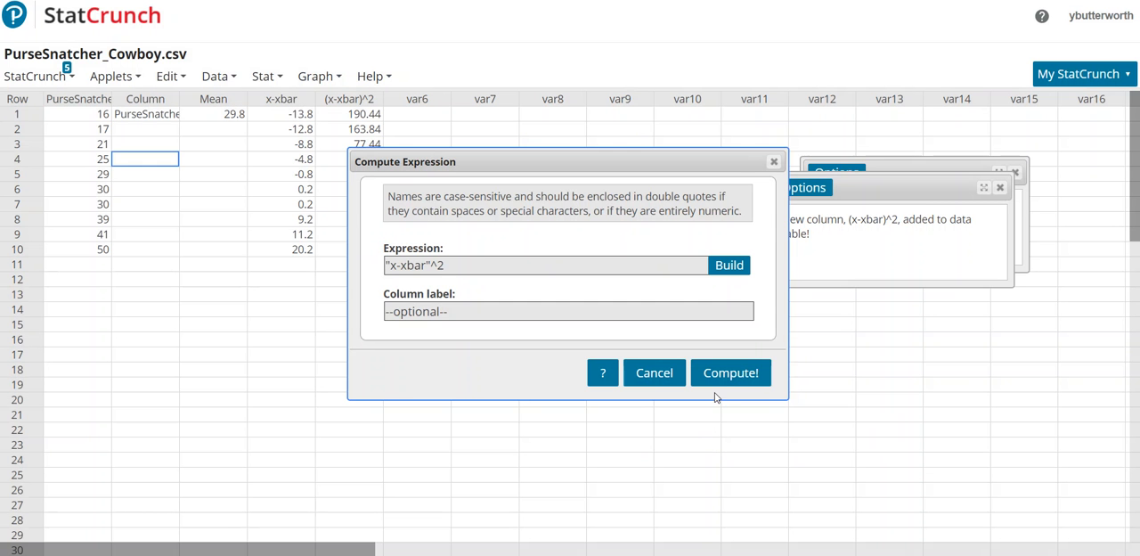
click(718, 388)
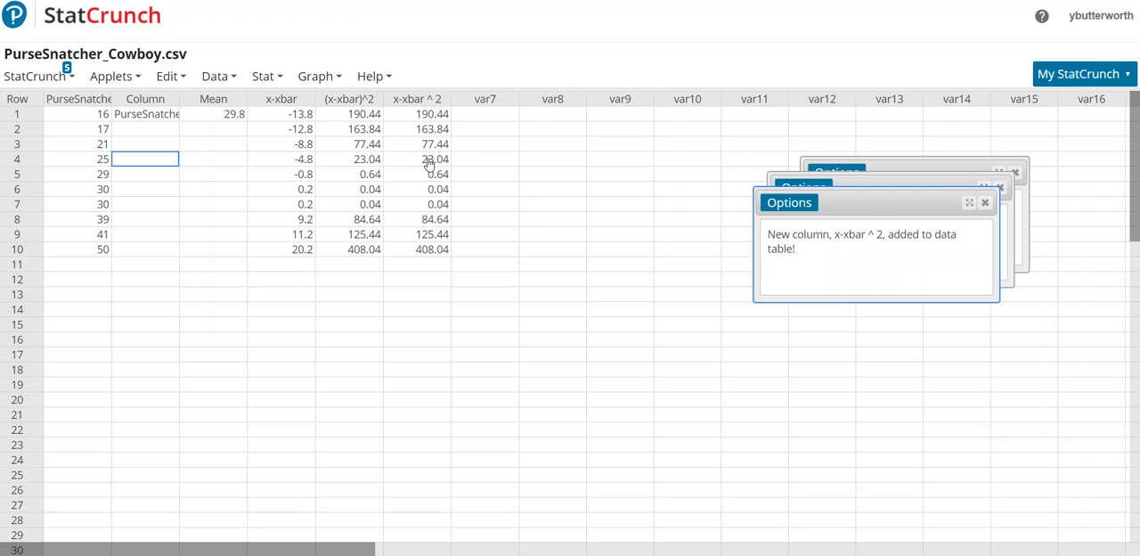
Delete the duplicate x-xbar ^ 2 column from the data table.
click(443, 99)
click(457, 153)
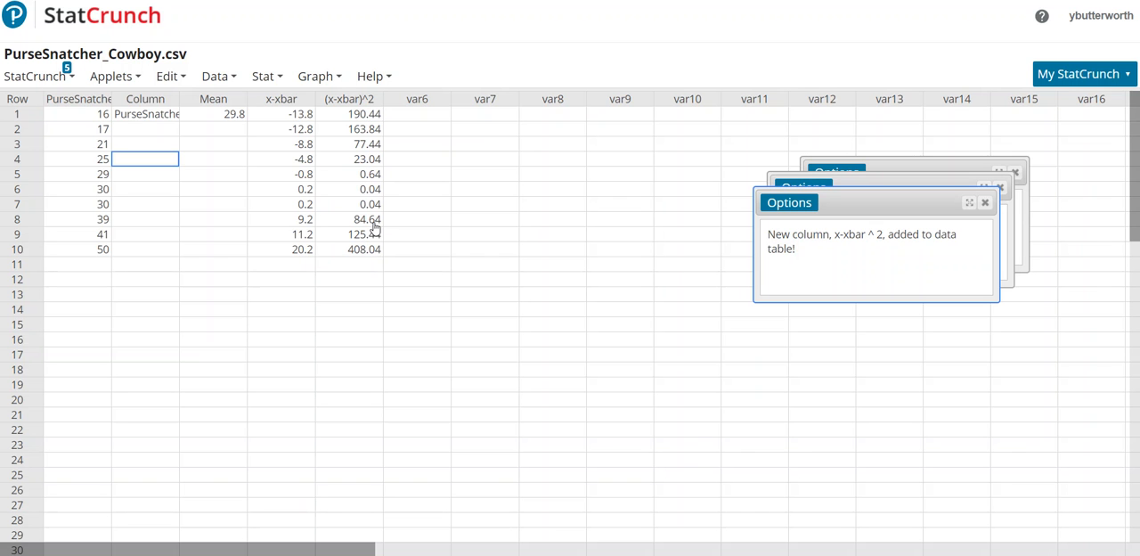
Compute column summary statistics for (x-xbar)^2 with only the Sum statistic, storing the output in the data table.
click(286, 81)
click(286, 80)
click(284, 78)
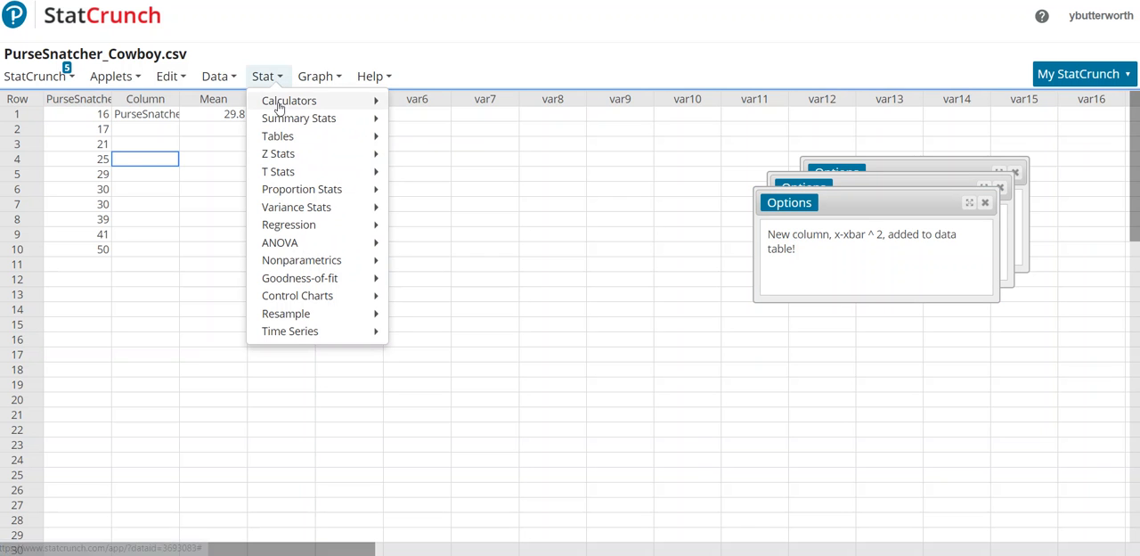
mouse_move(279, 120)
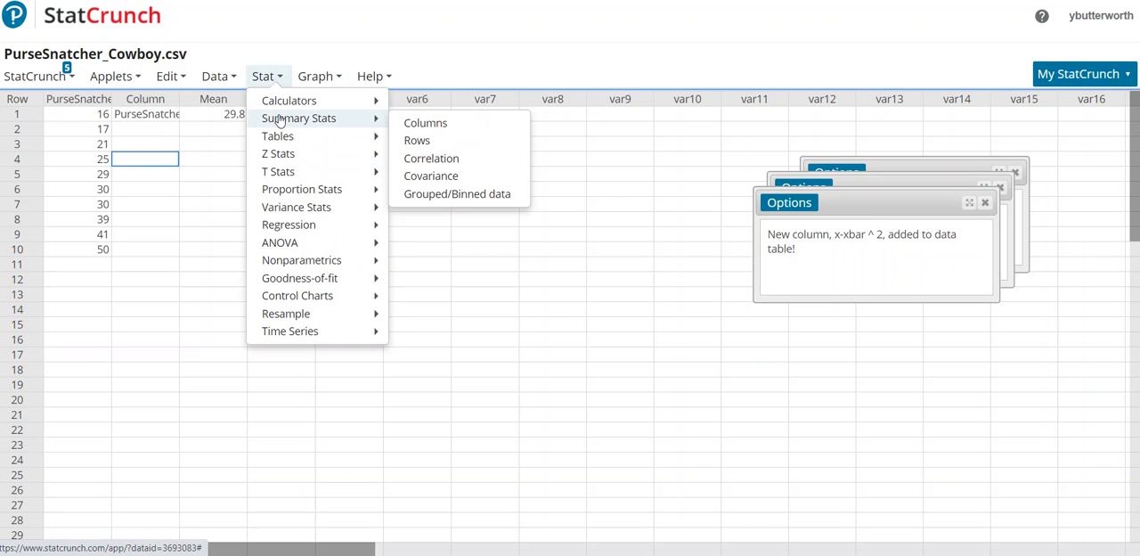
click(410, 126)
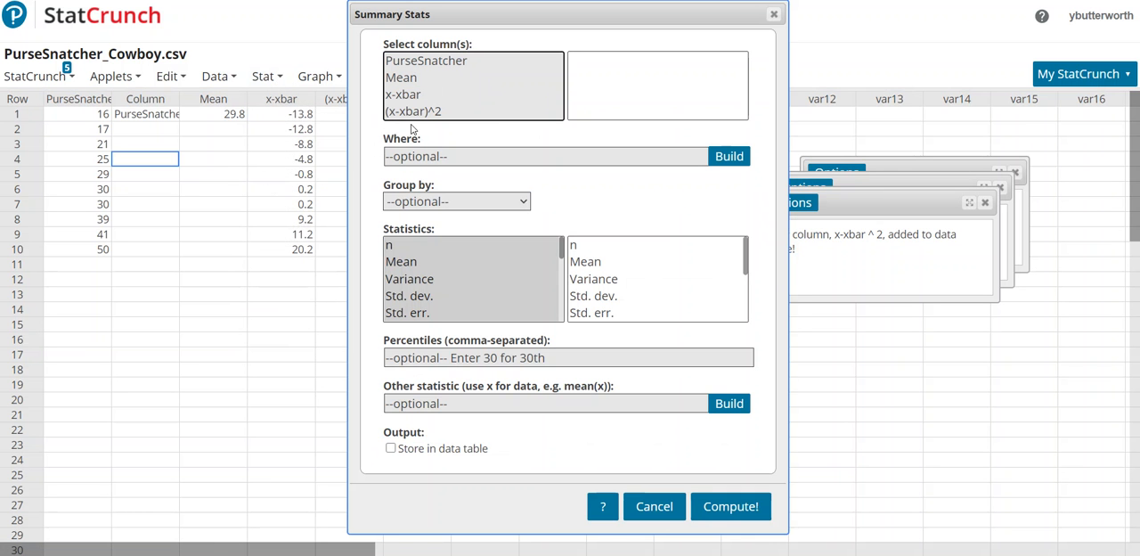
click(417, 113)
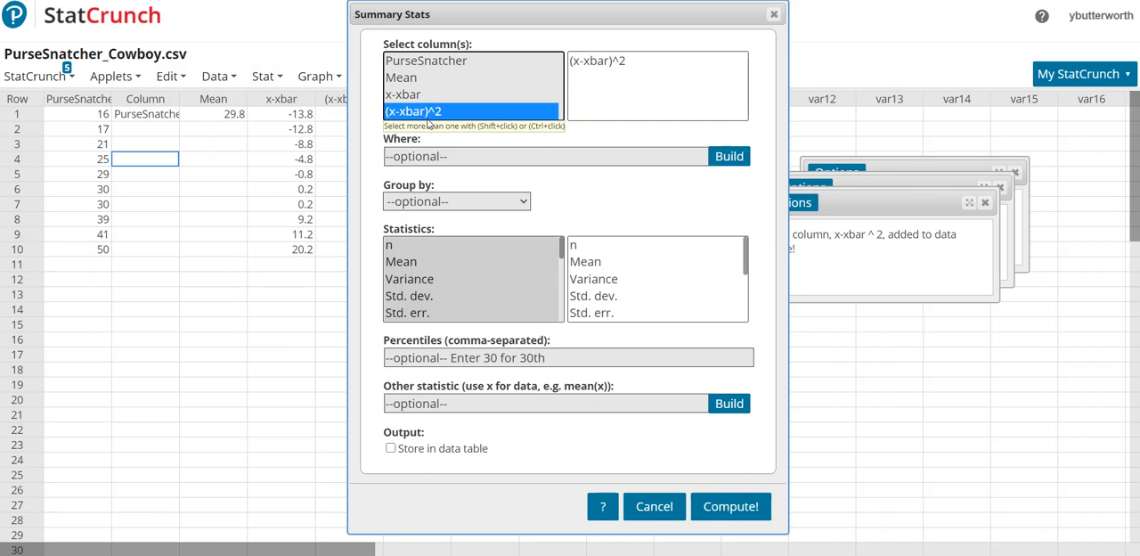
click(563, 255)
key(ctrl+a)
scroll(471, 277, down, 4)
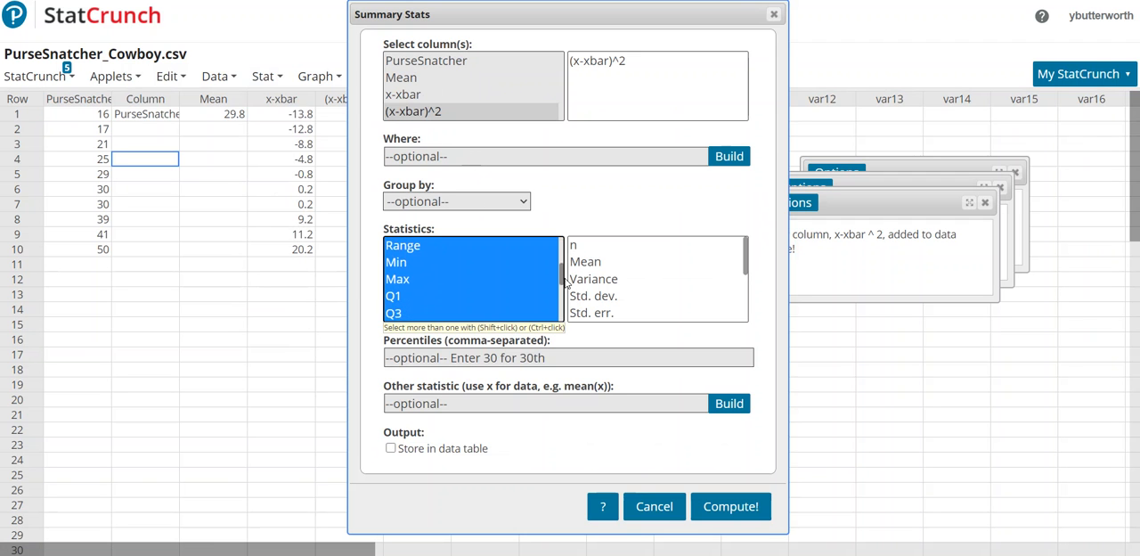
click(470, 272)
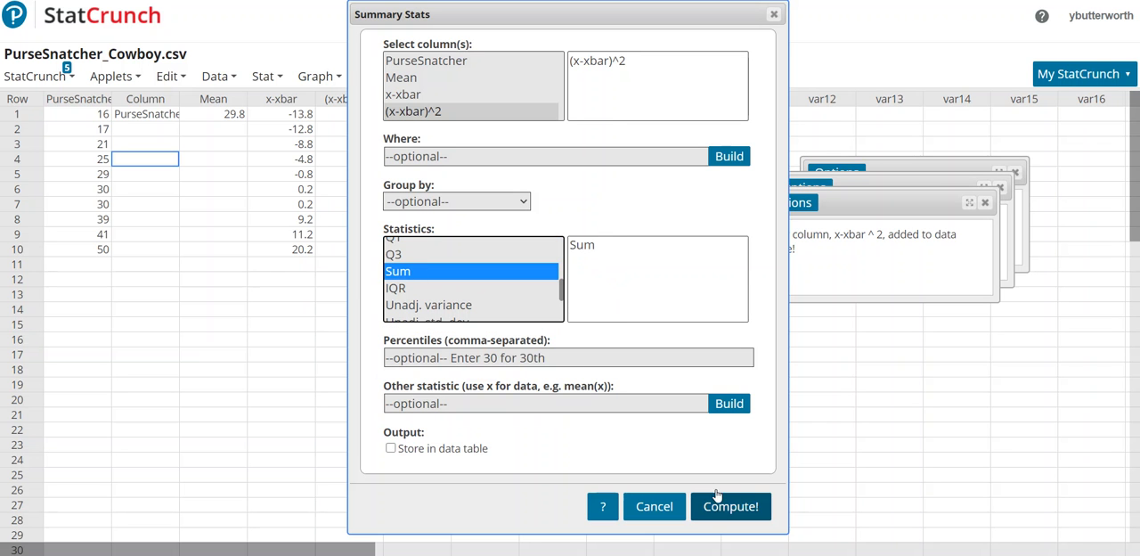
click(460, 451)
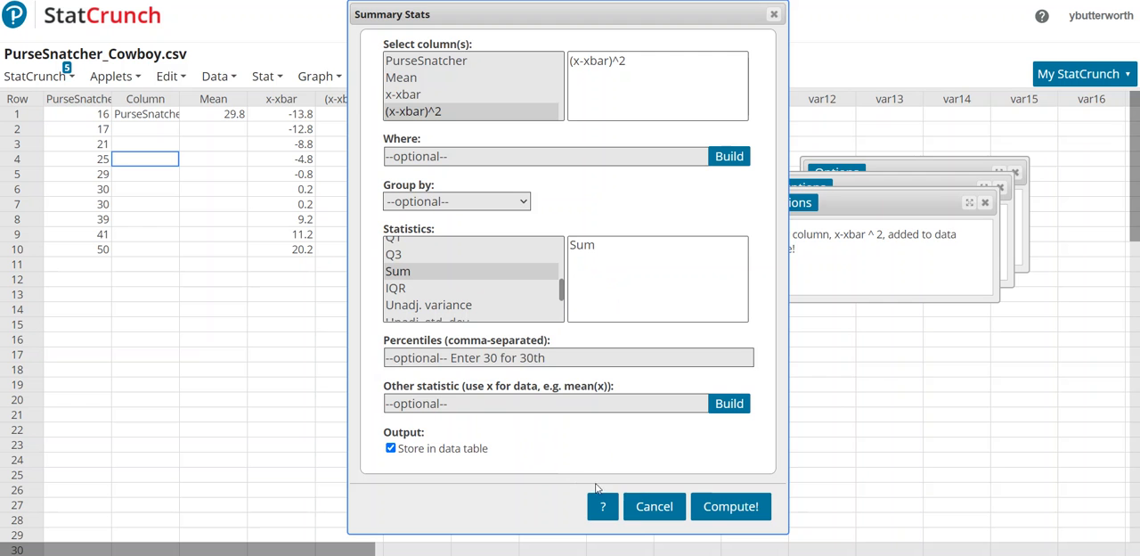
click(730, 507)
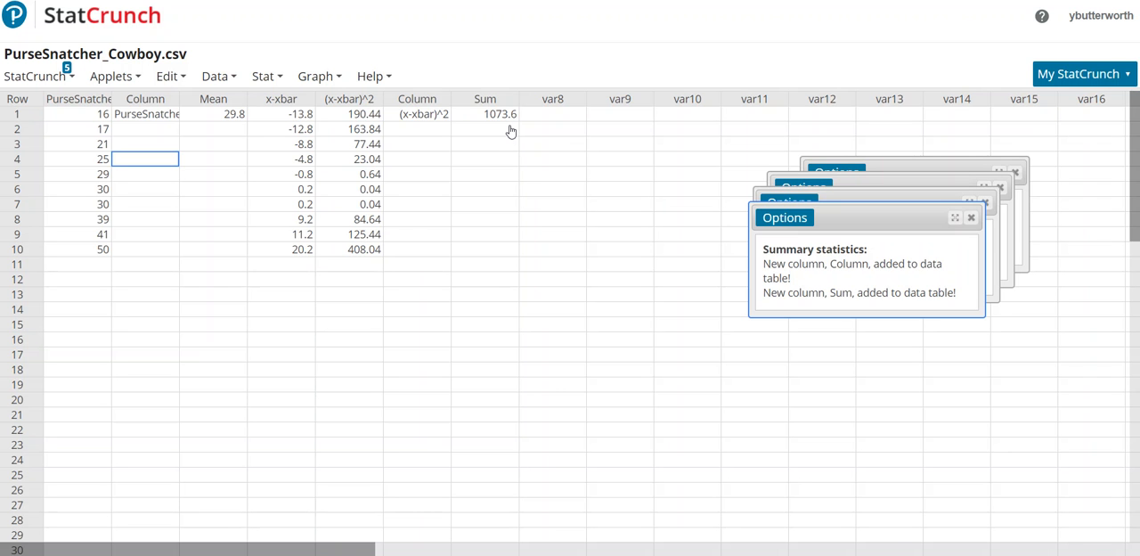
Build a new compute expression that divides the Sum column by 9, Sum/9.
click(222, 79)
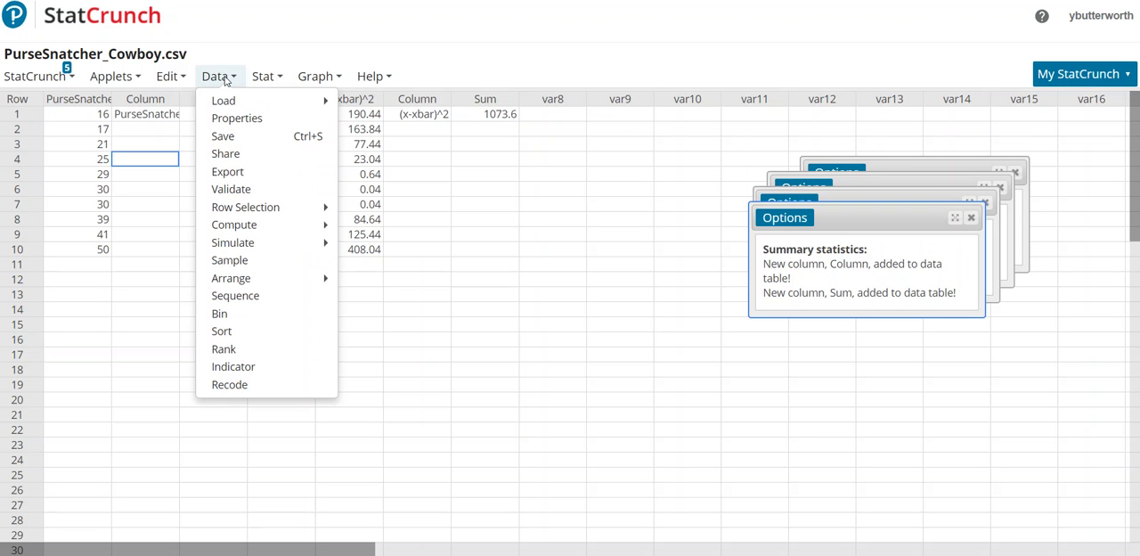
mouse_move(229, 224)
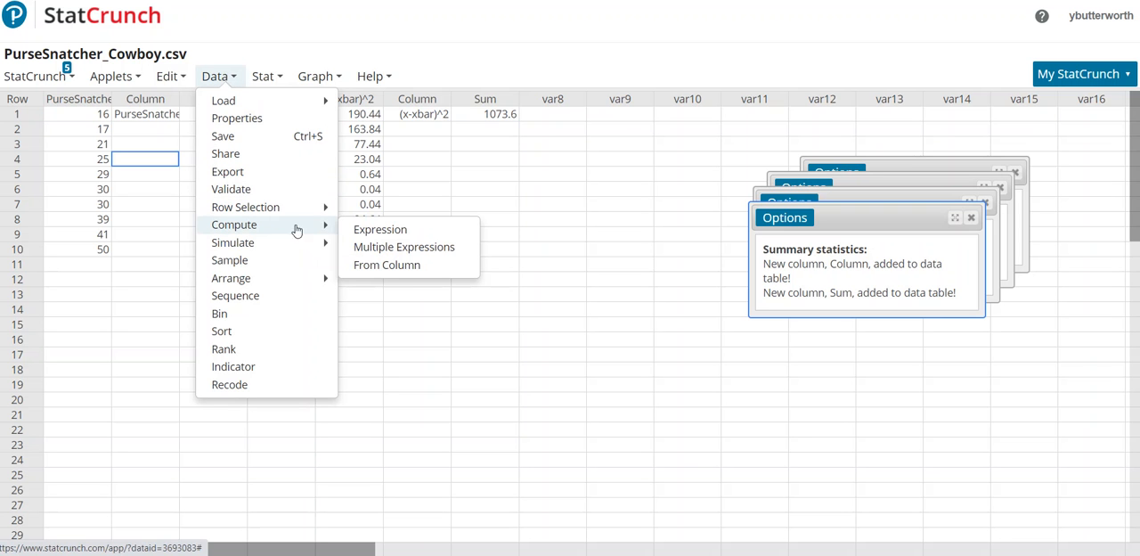
click(365, 233)
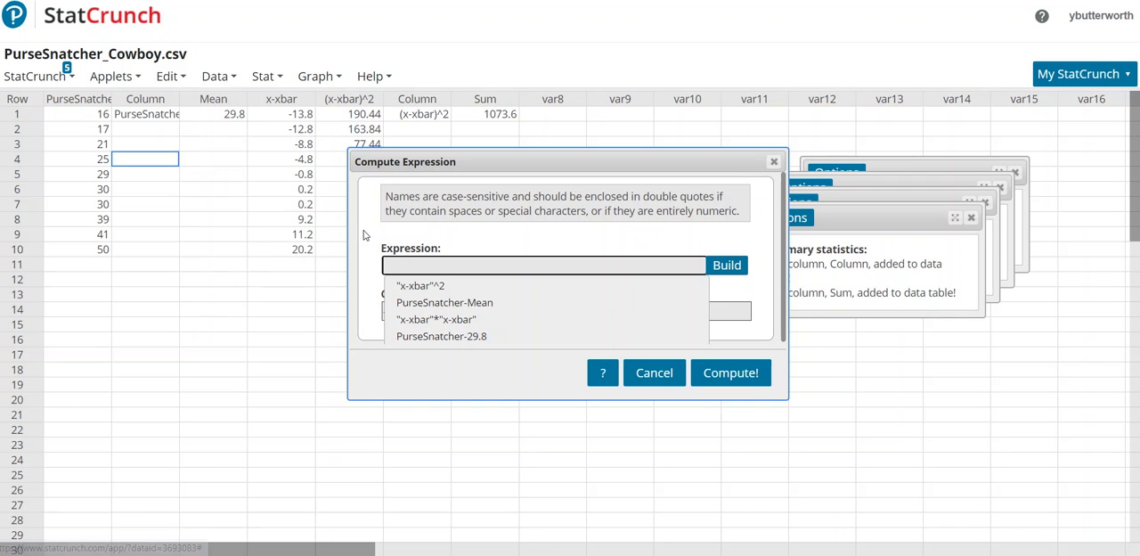
click(721, 265)
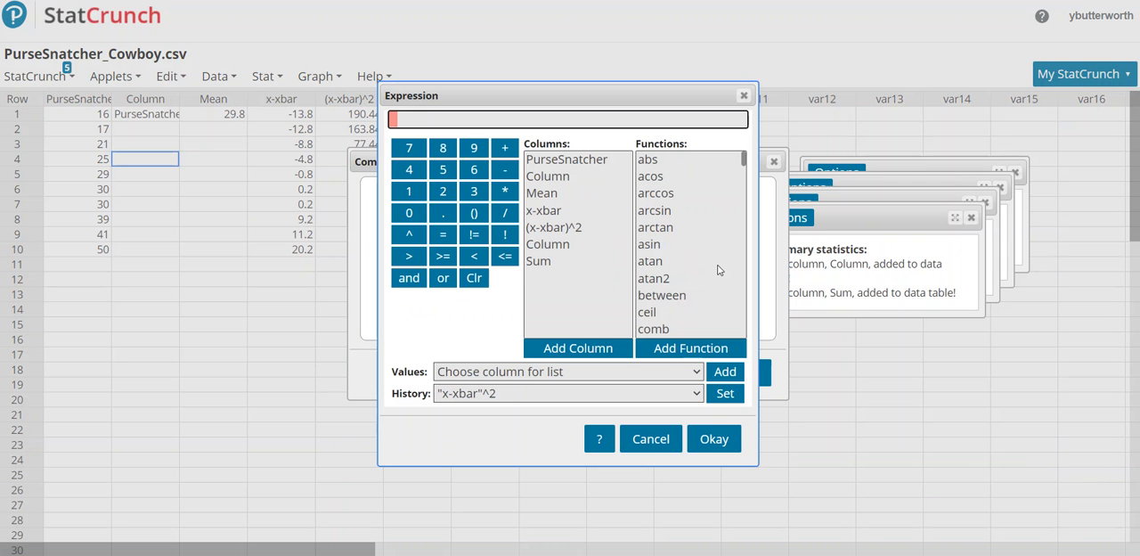
click(546, 263)
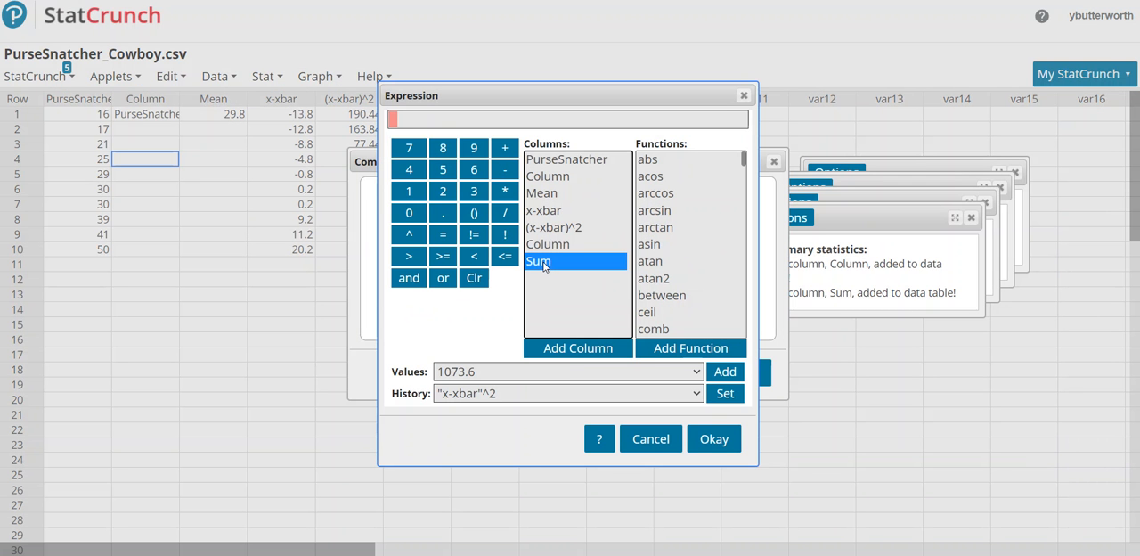
click(549, 349)
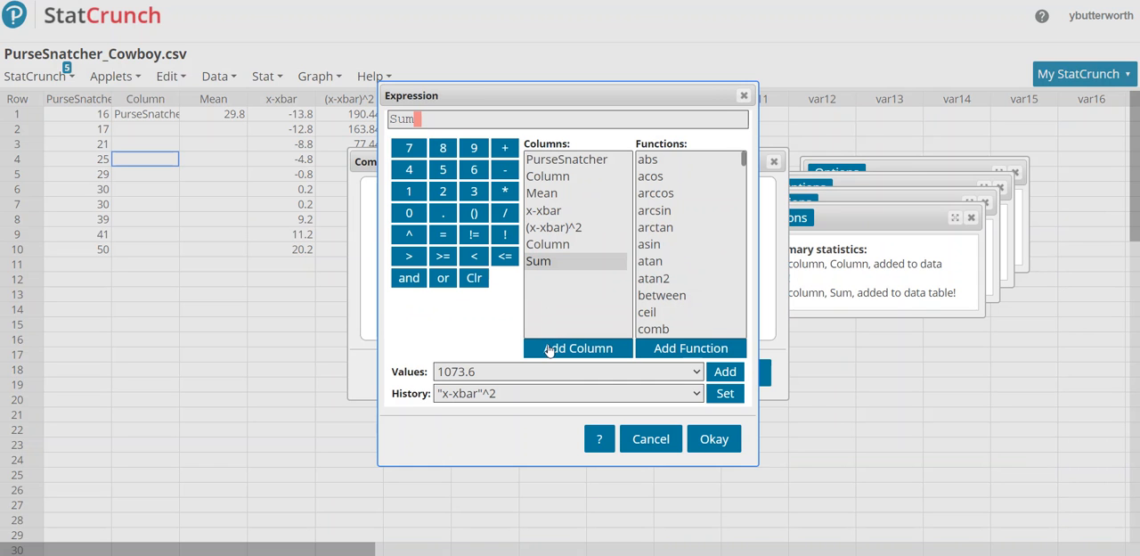
click(505, 213)
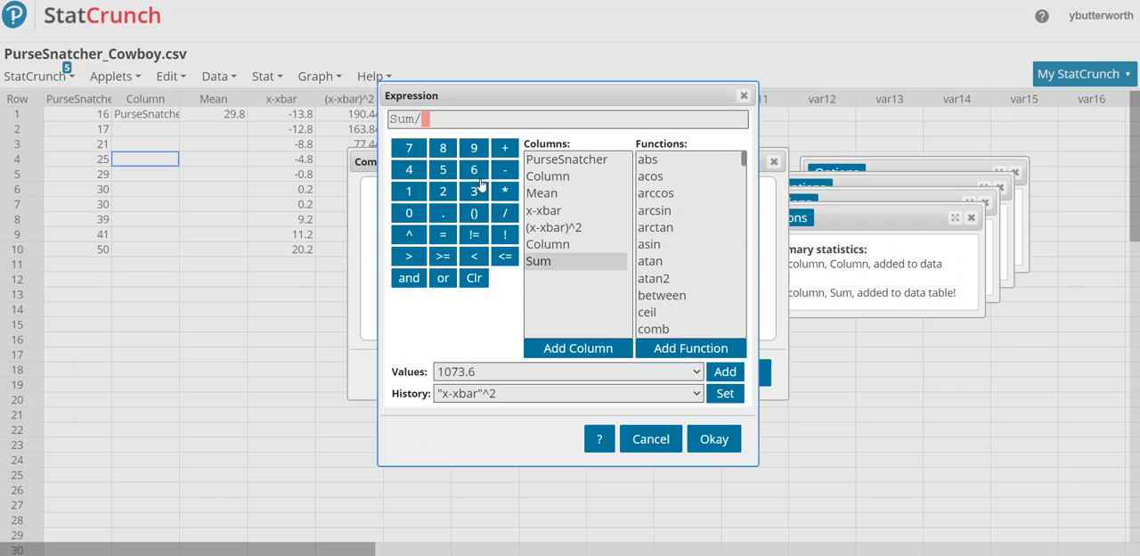
click(475, 149)
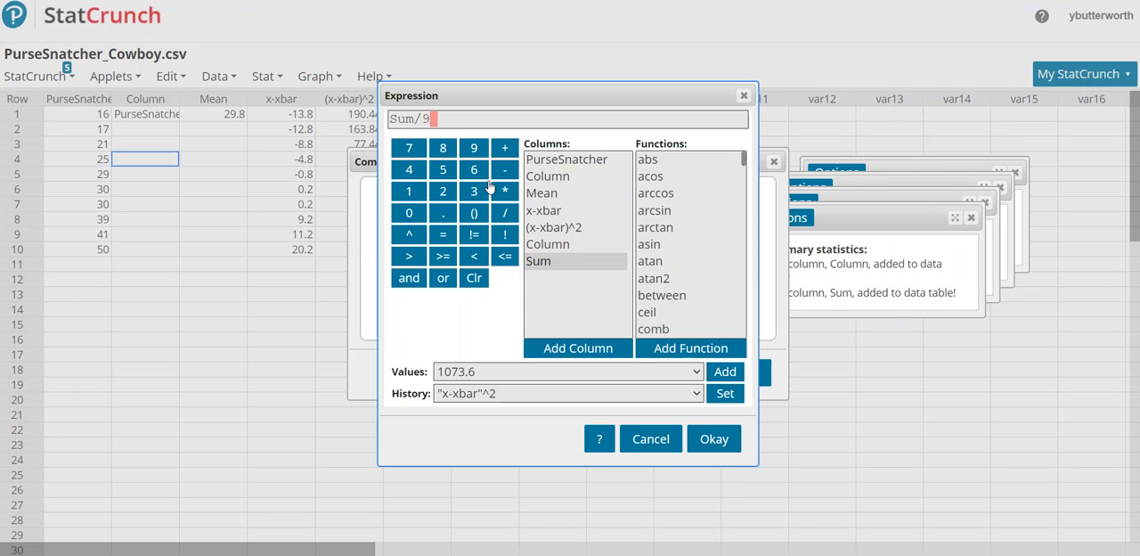
click(714, 440)
Label the computed column Variance and compute it into the data table.
click(504, 311)
text(Variance)
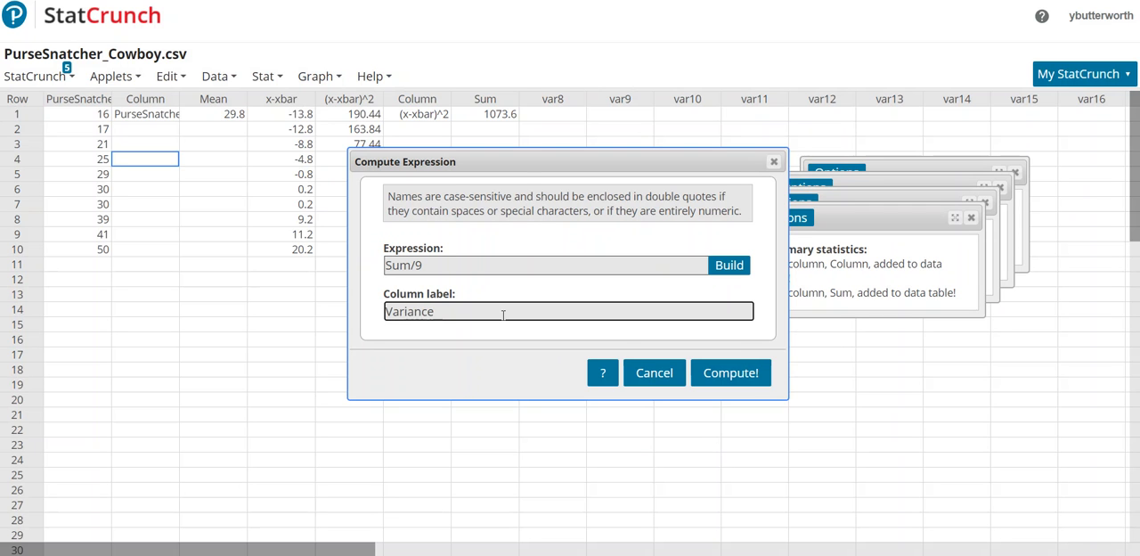
click(737, 378)
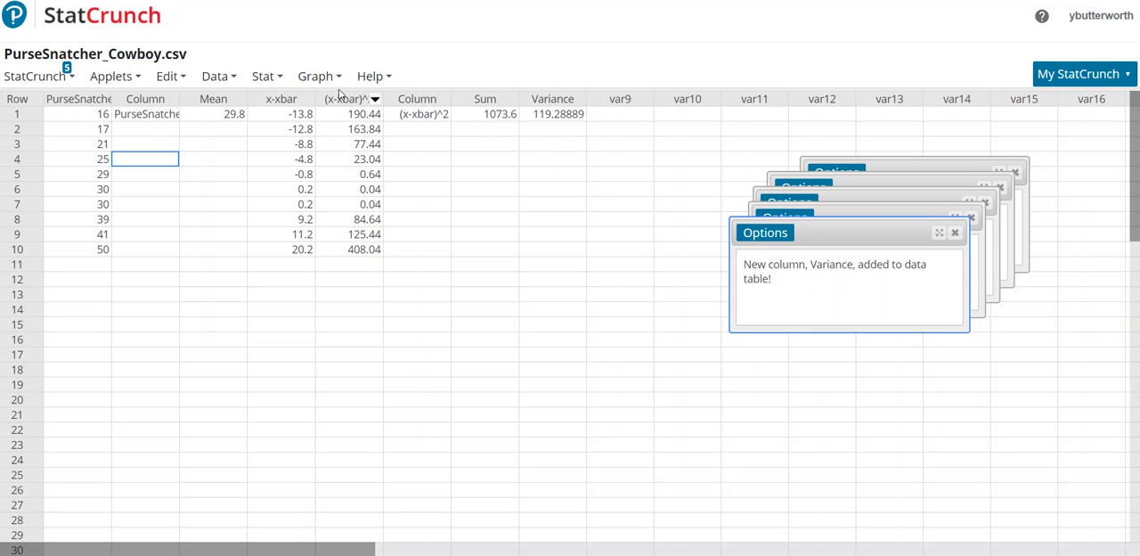
Build a new compute expression that takes the square root of the Variance column, Variance^.5.
click(281, 77)
click(232, 78)
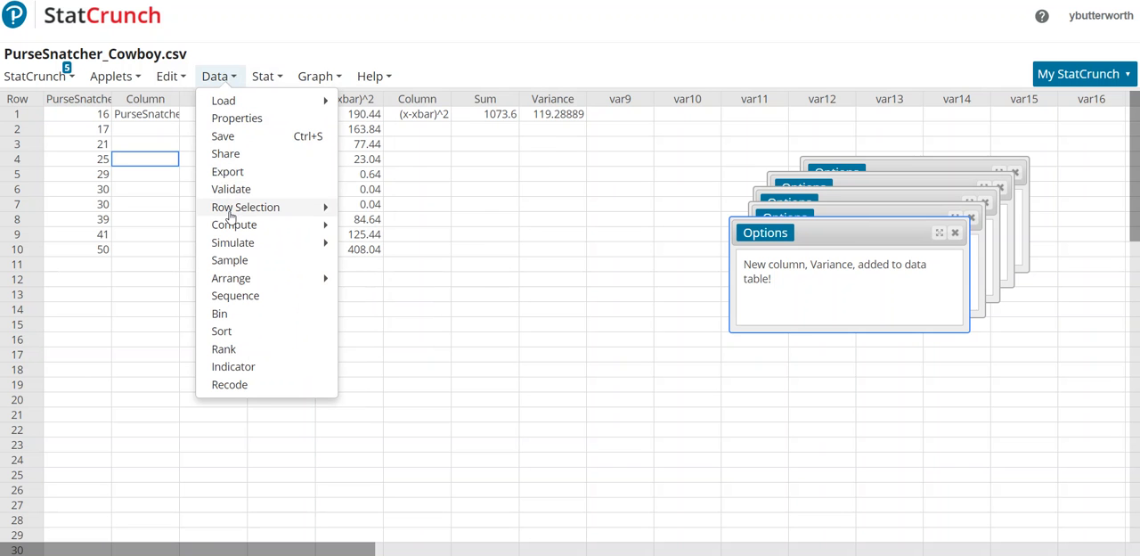
mouse_move(231, 227)
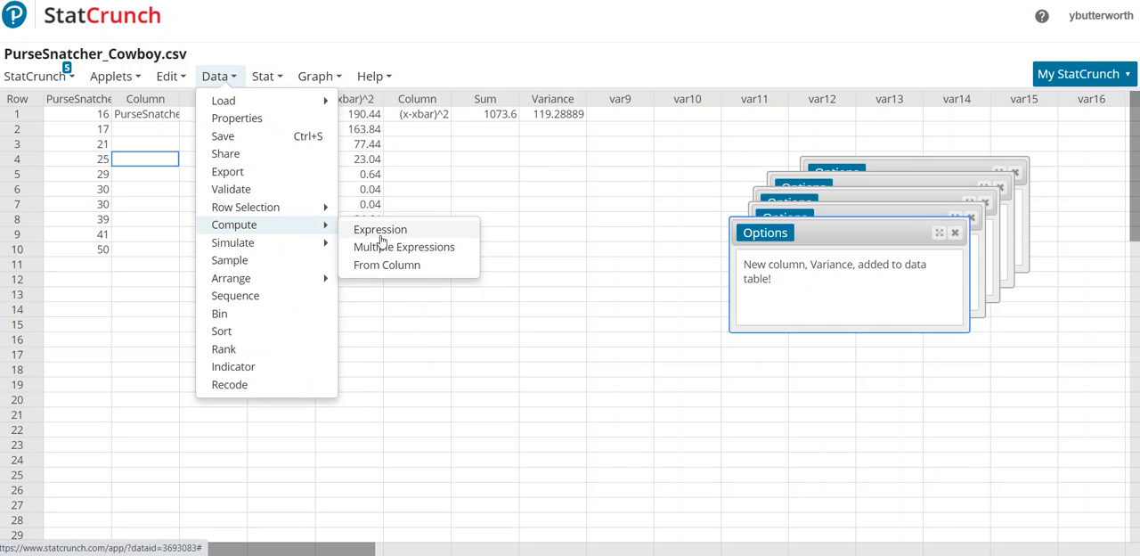
click(382, 234)
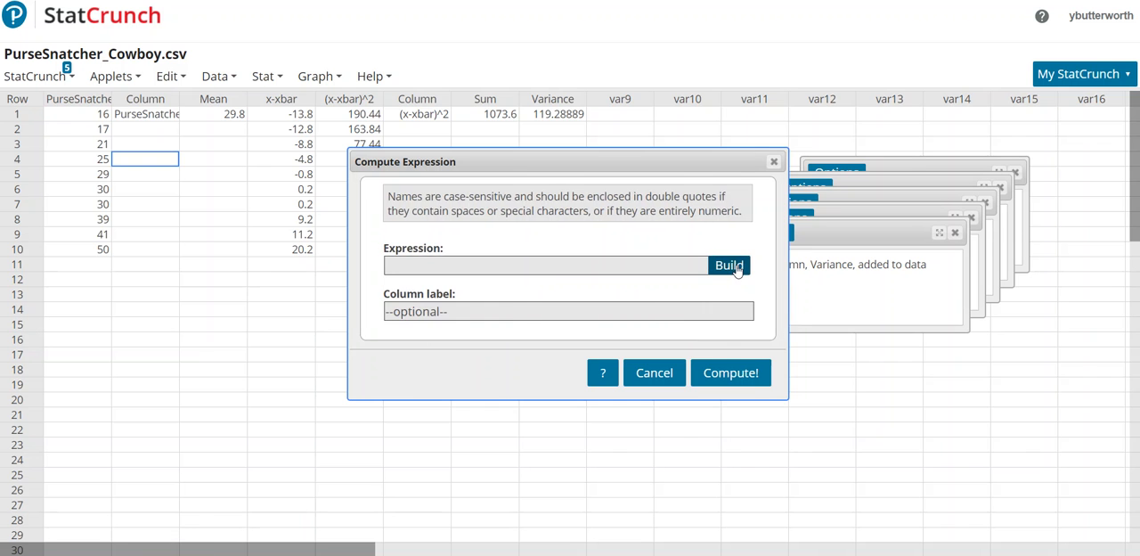
click(730, 265)
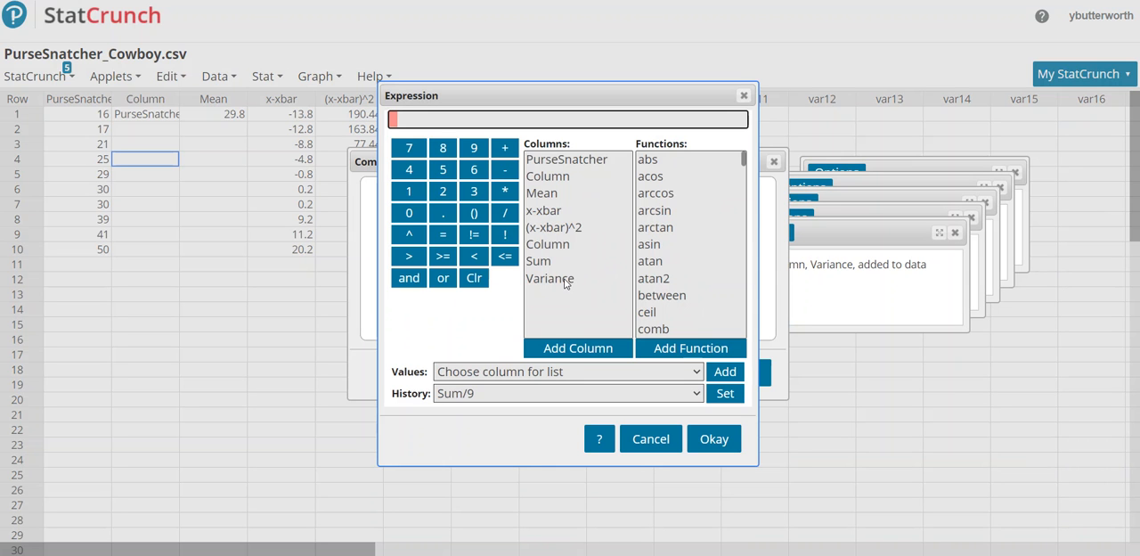
click(564, 279)
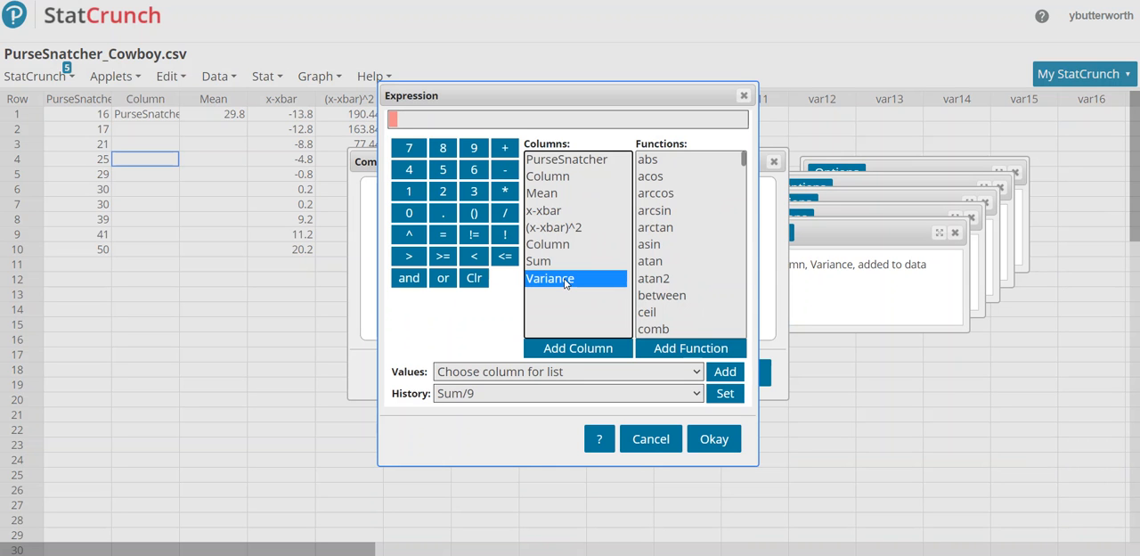
click(587, 353)
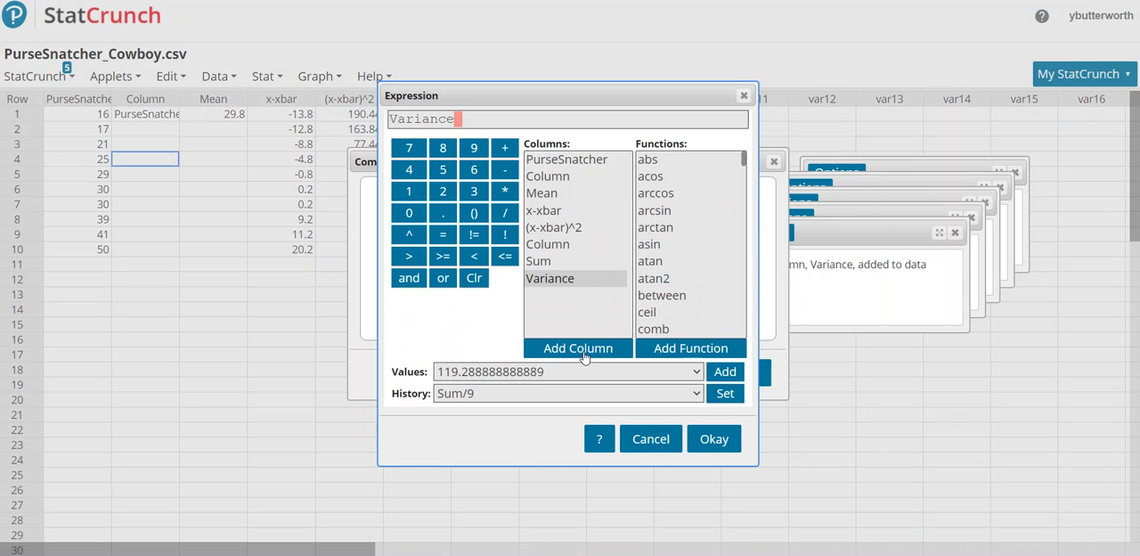
click(410, 237)
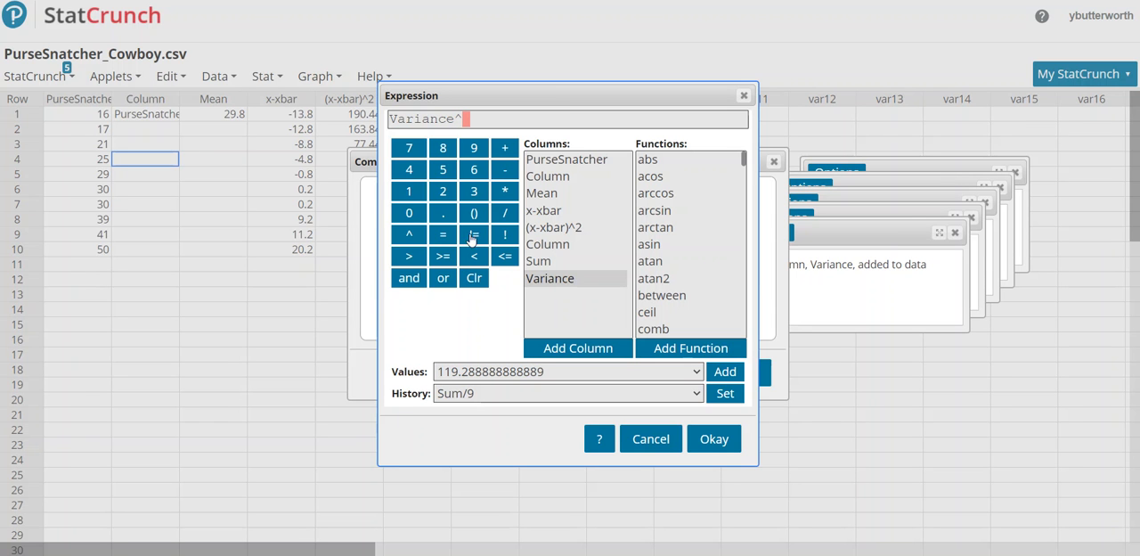
click(441, 216)
click(443, 179)
click(709, 442)
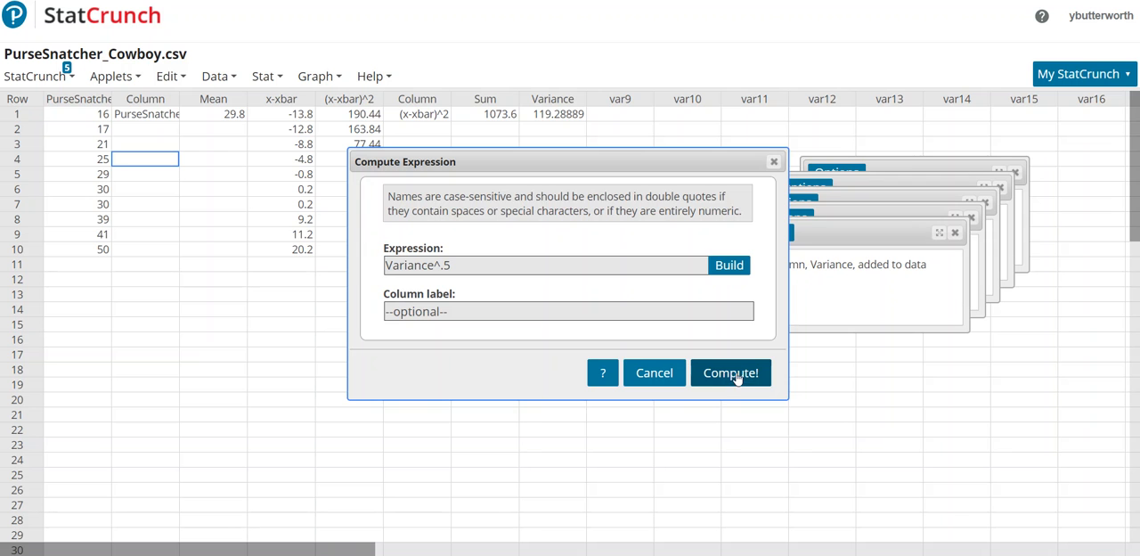
Label the square-root column StdDev and compute it into the data table.
click(515, 310)
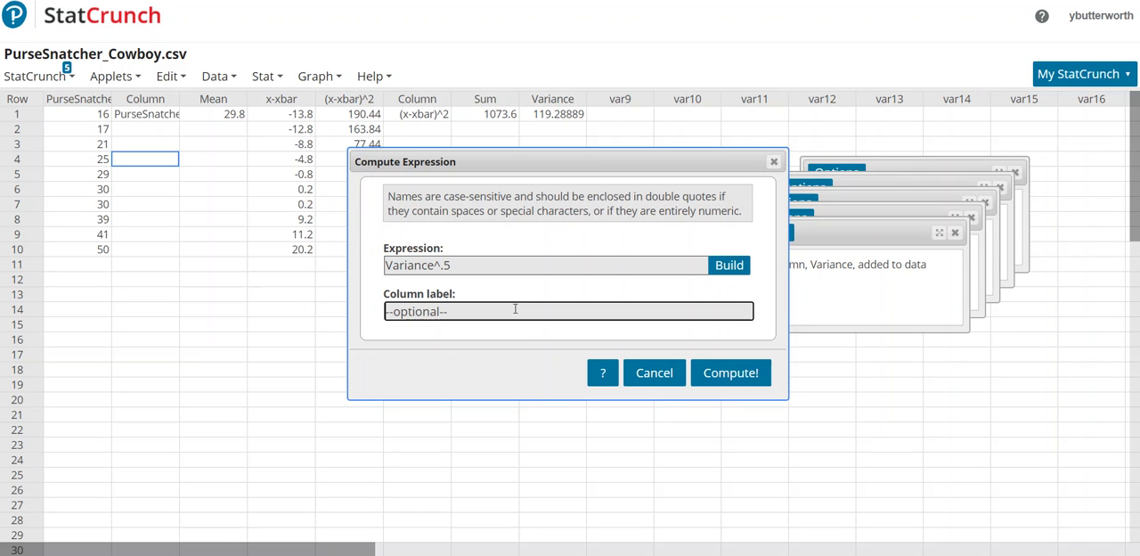
text(StdDev)
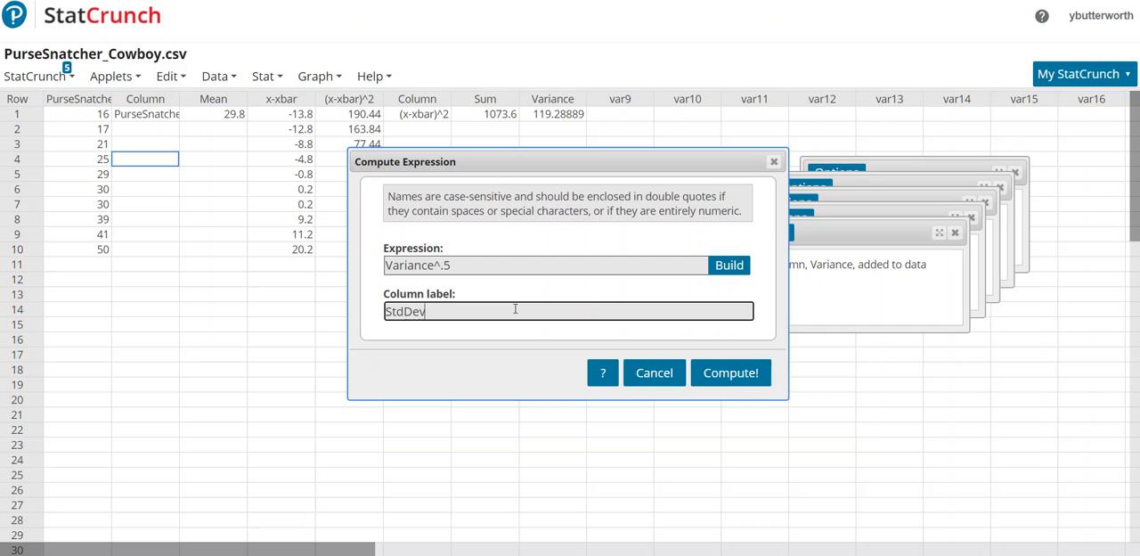
click(725, 381)
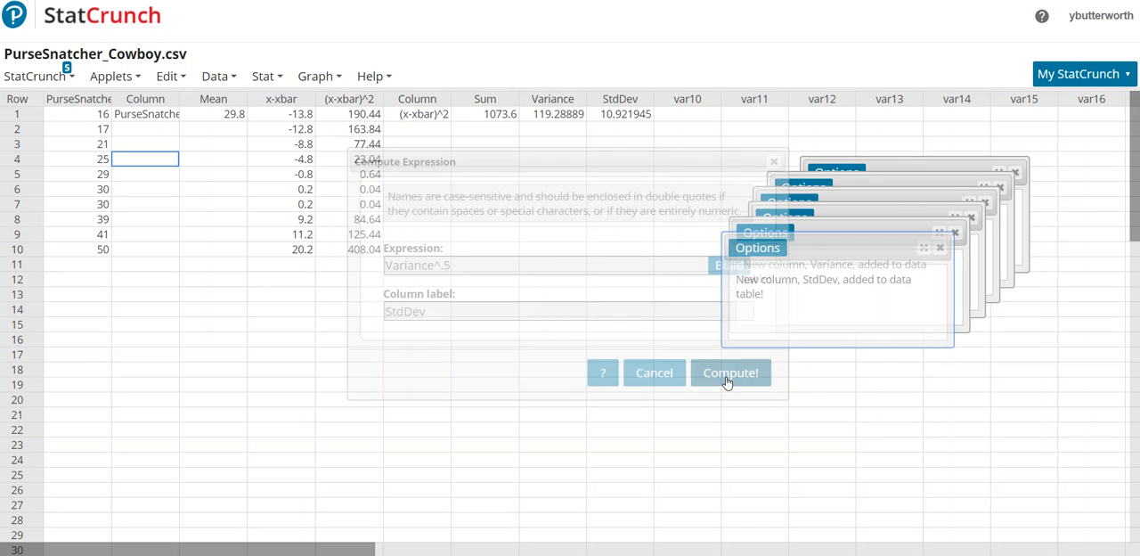